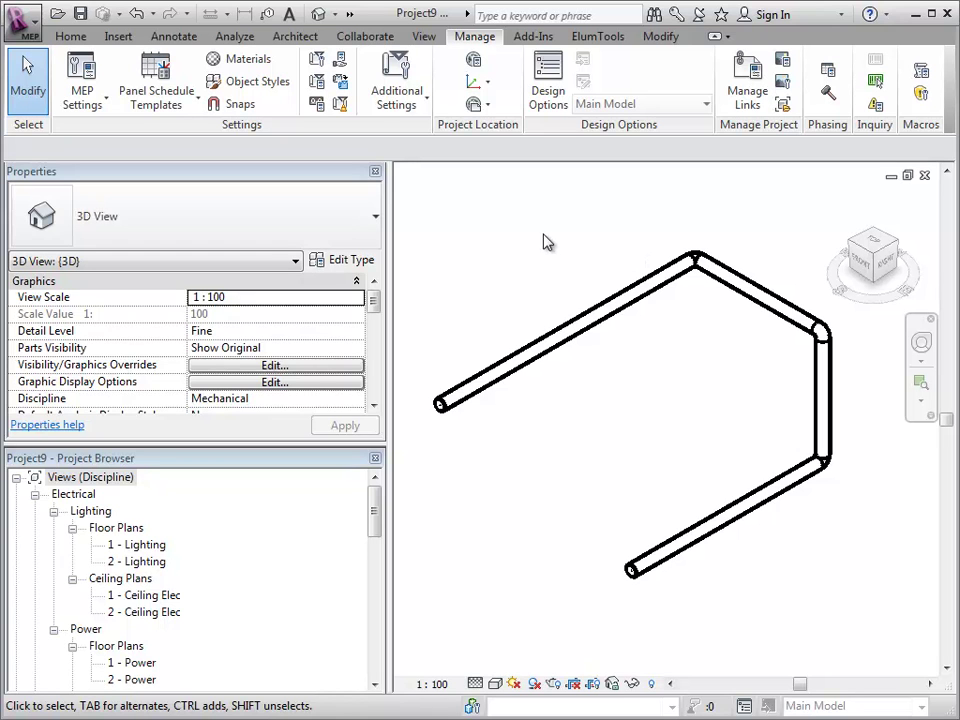
Select the long upper-left pipe leg of the four-segment run with a crossing window
left_click_drag(544, 242, 458, 528)
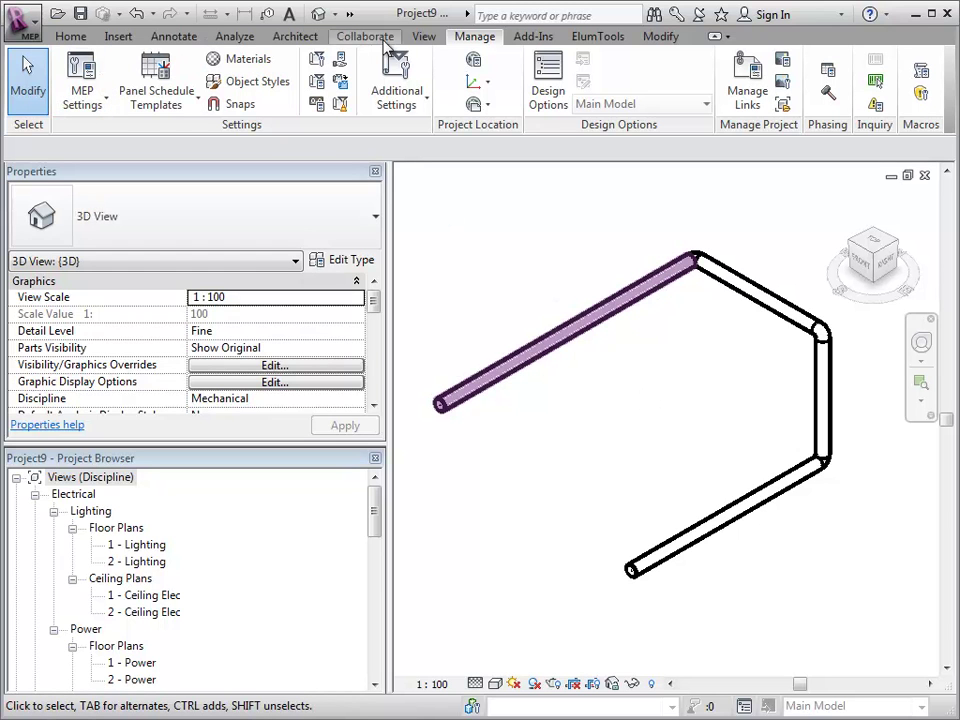
Add a 3916 aligned dimension from the elbow to the open end of the upper-left leg
left_click(234, 37)
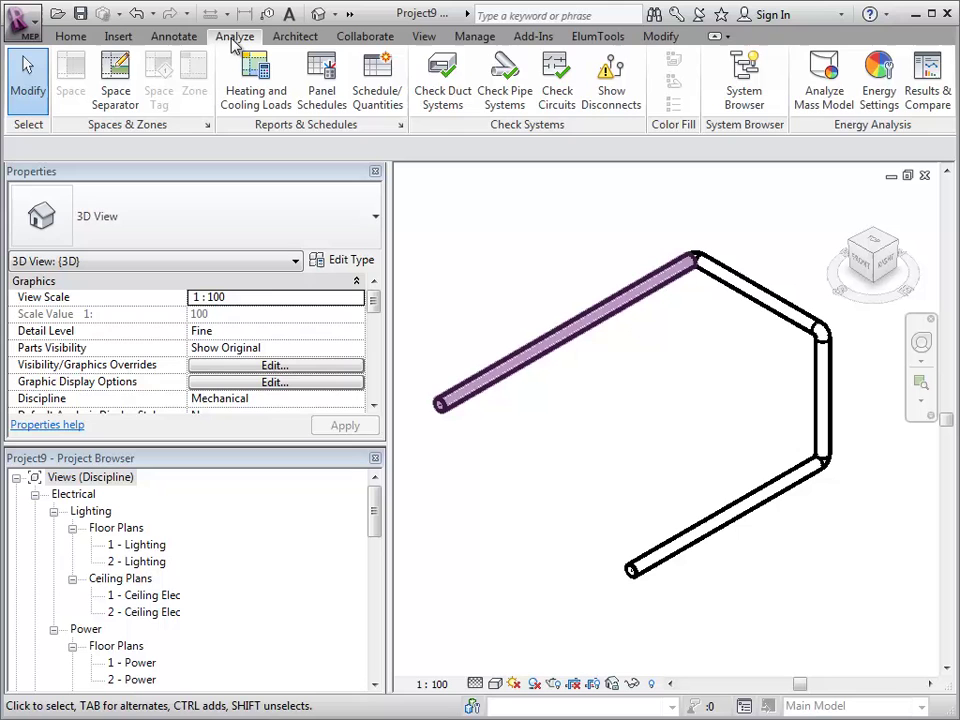
left_click(174, 36)
left_click(75, 88)
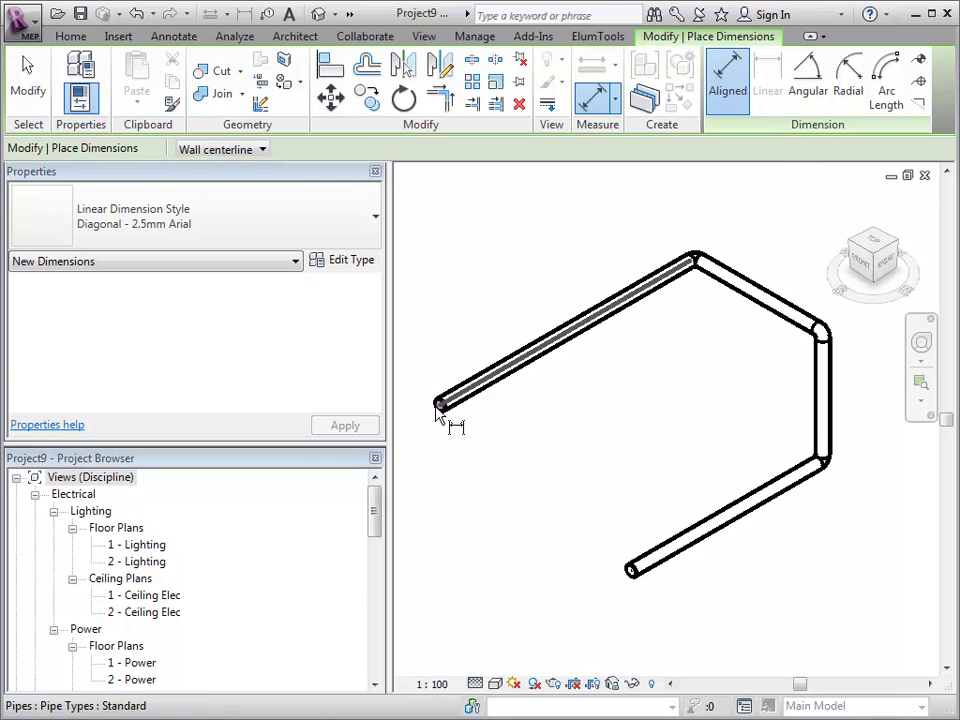
scroll(438, 410, "up", 6)
scroll(447, 412, "down", 6)
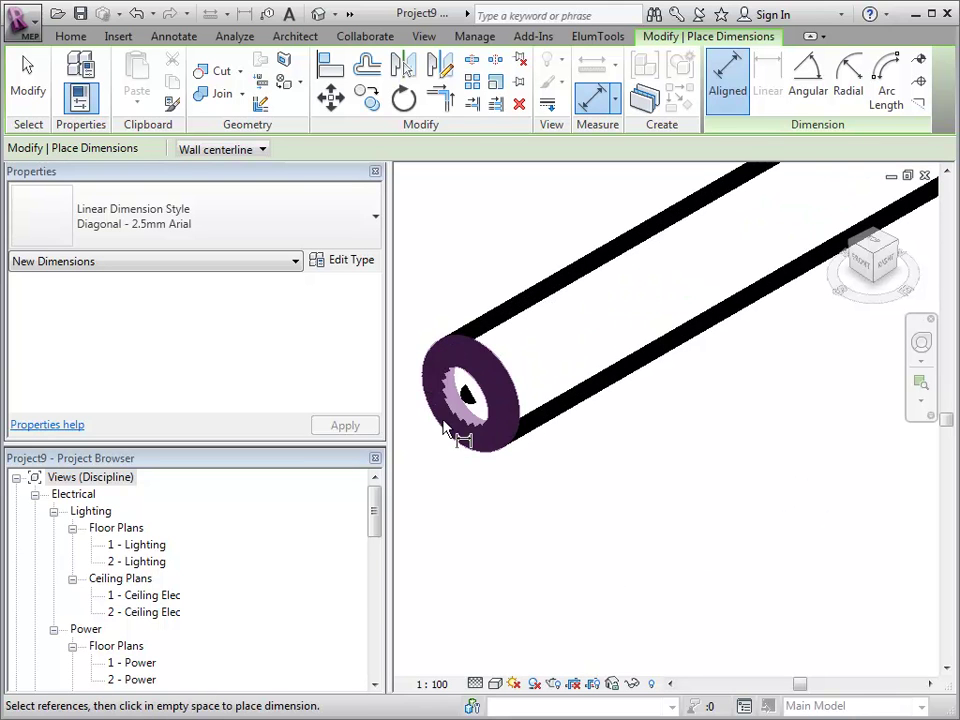
scroll(645, 315, "up", 5)
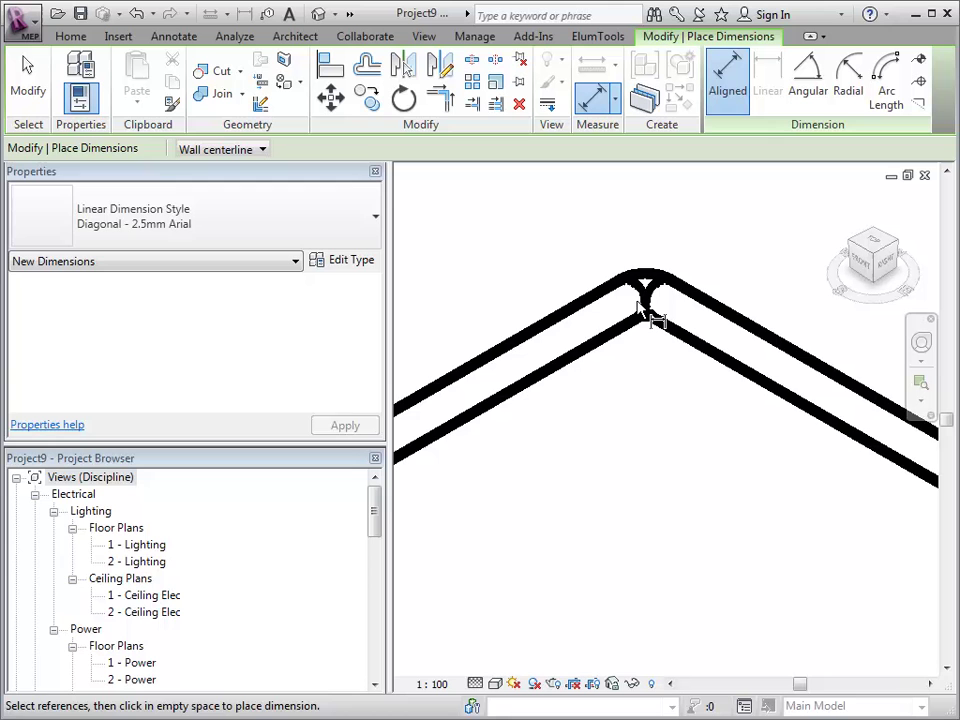
left_click(625, 318)
scroll(598, 412, "down", 2)
scroll(598, 412, "down", 1)
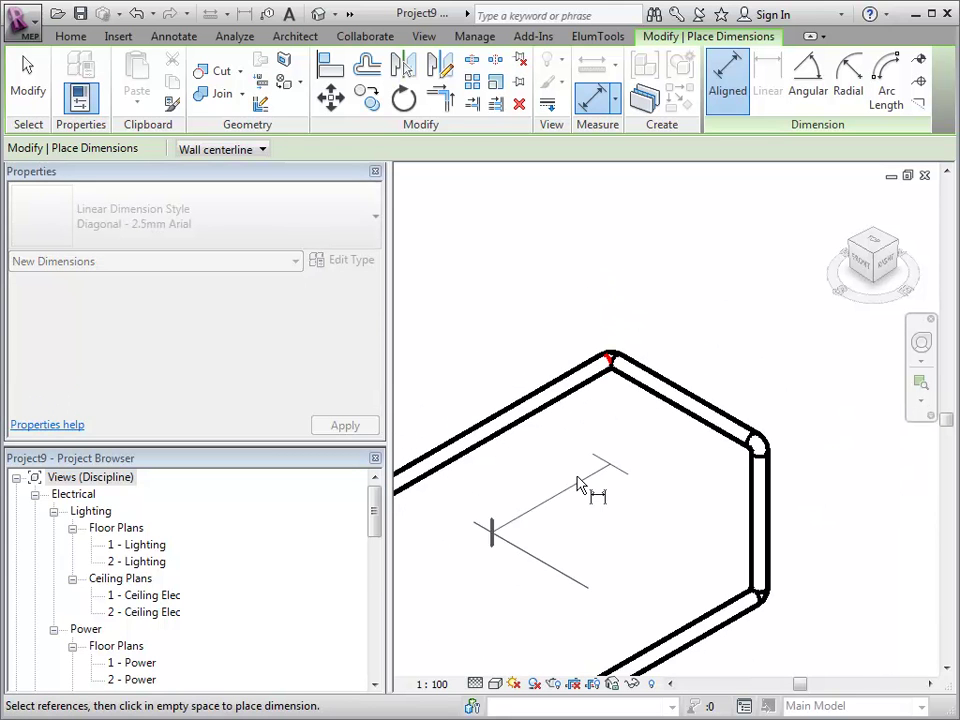
middle_click_drag(562, 520, 767, 444)
scroll(530, 470, "up", 4)
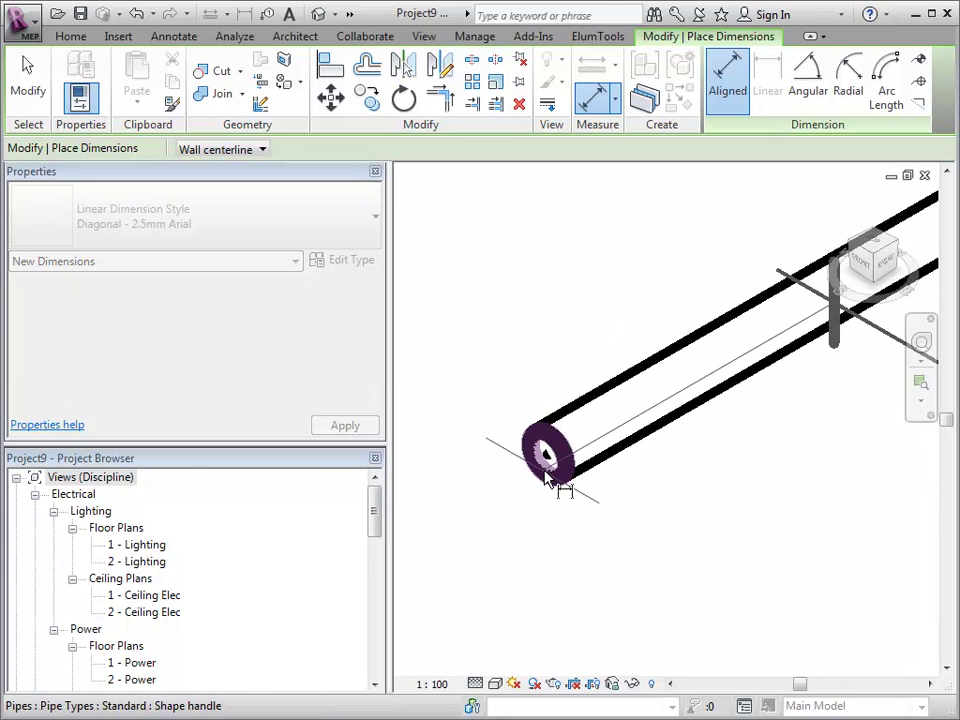
scroll(490, 395, "down", 4)
left_click(536, 456)
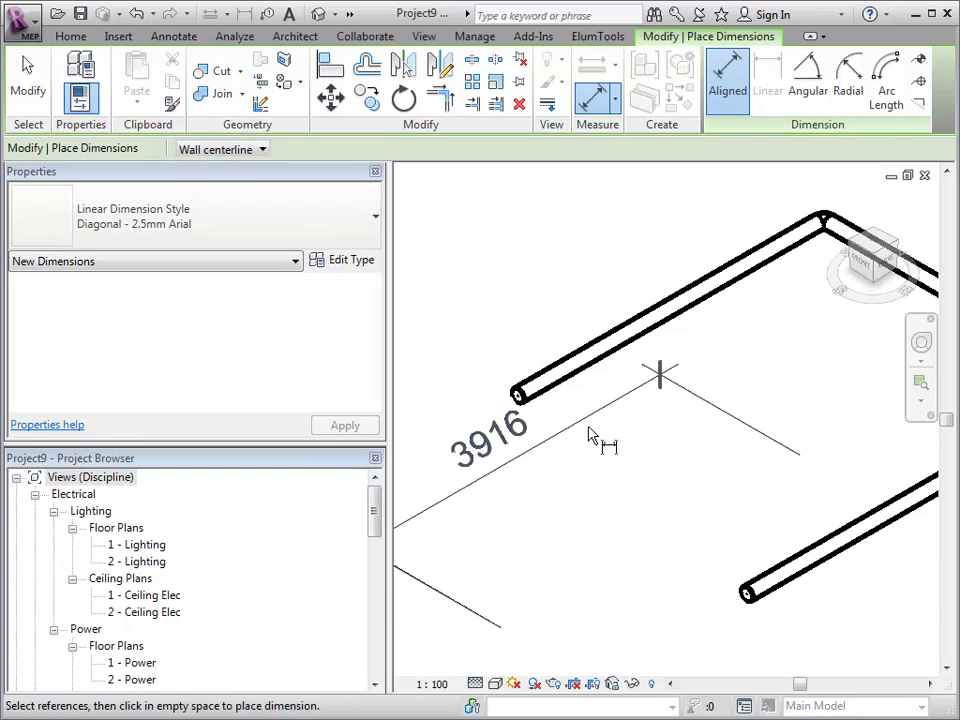
key("Escape")
key("Escape")
Orbit and zoom out to check the 3916 dimension against the whole pipe run
mouse_move(562, 548)
middle_mouse_down("shift")
mouse_move(634, 476)
mouse_move(570, 535)
mouse_move(531, 536)
mouse_move(568, 531)
middle_mouse_up("shift")
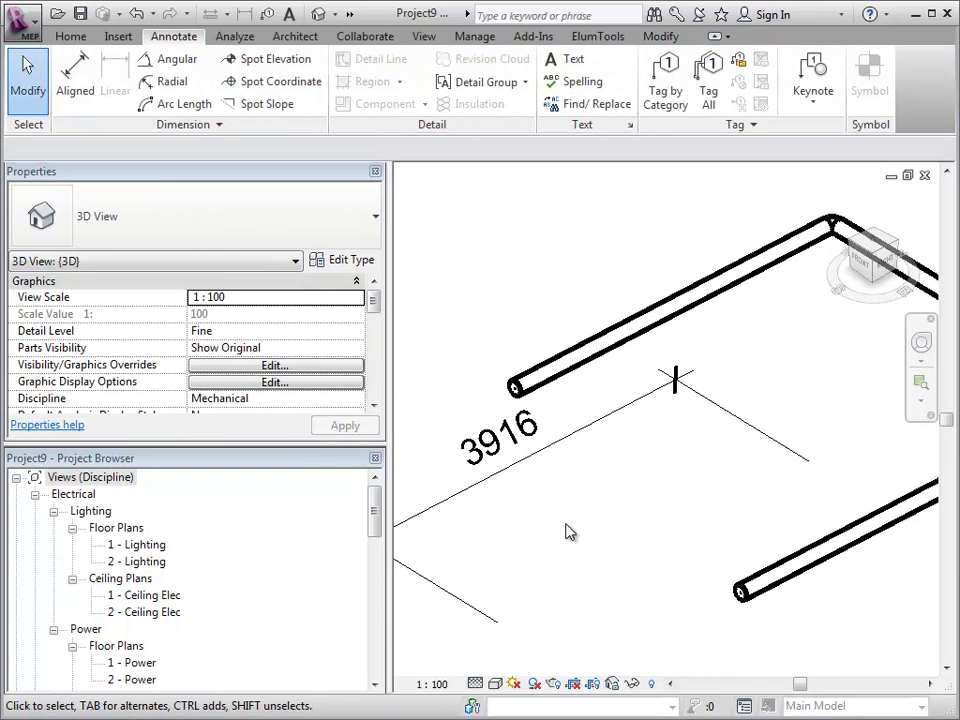
left_click(566, 450)
key("Escape")
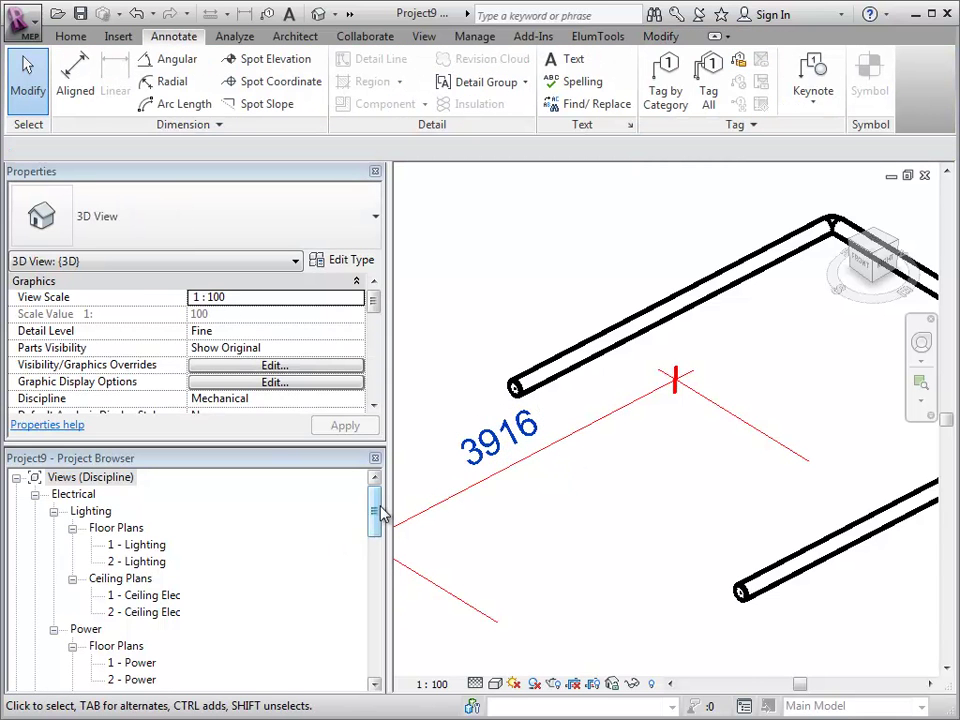
middle_click_drag(594, 532, 540, 502, "shift")
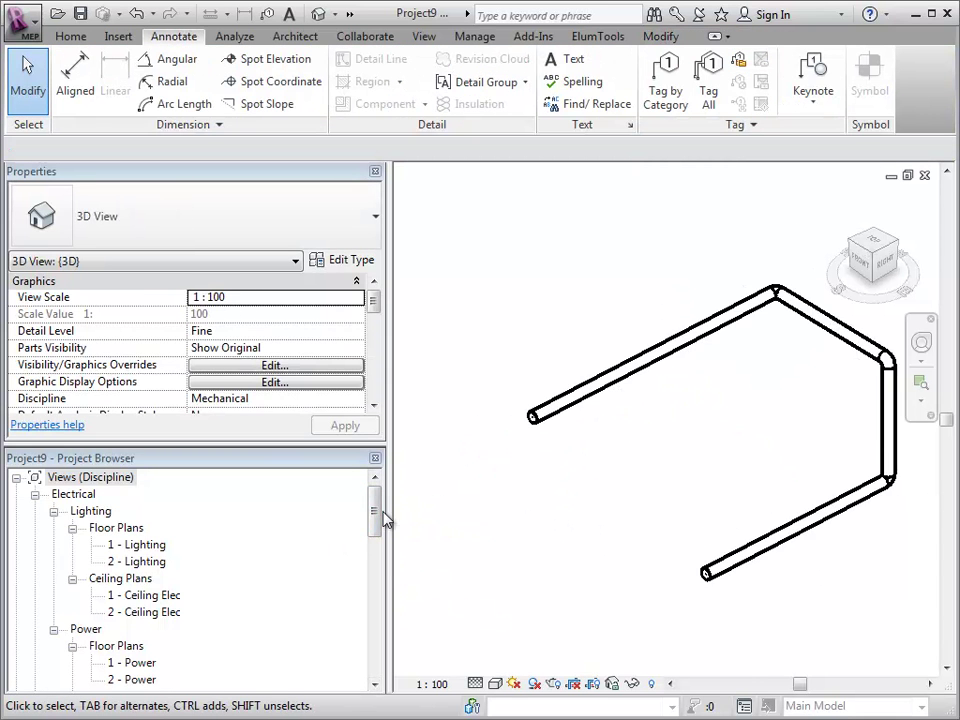
left_click_drag(383, 514, 372, 612)
In the North - Mech elevation, draw a horizontal reference plane along the upper pipe
double_click(167, 598)
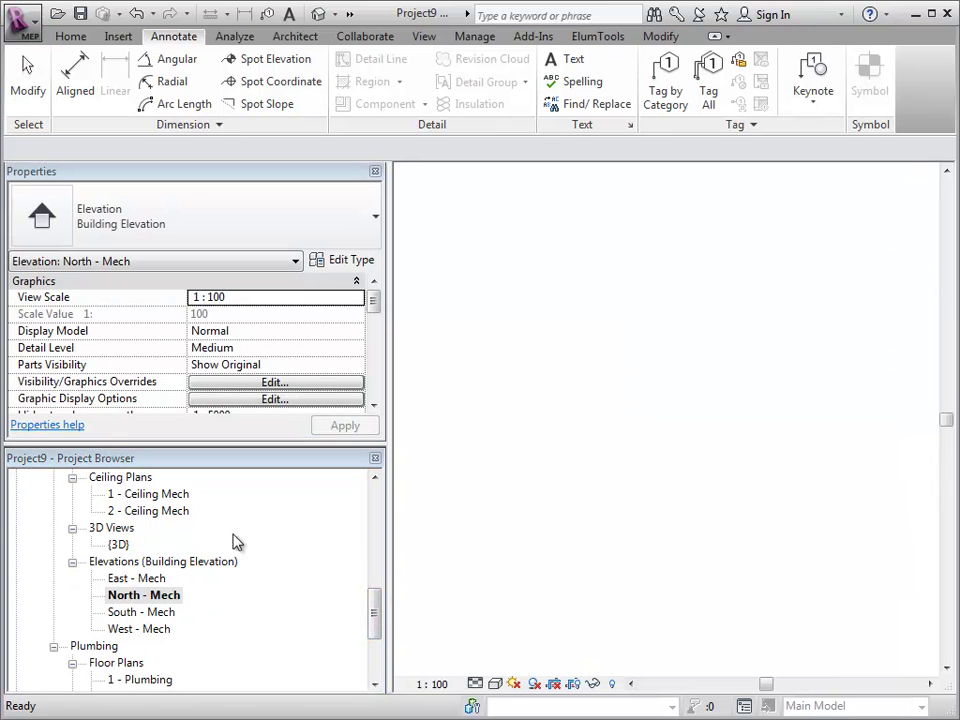
scroll(906, 411, "up", 5)
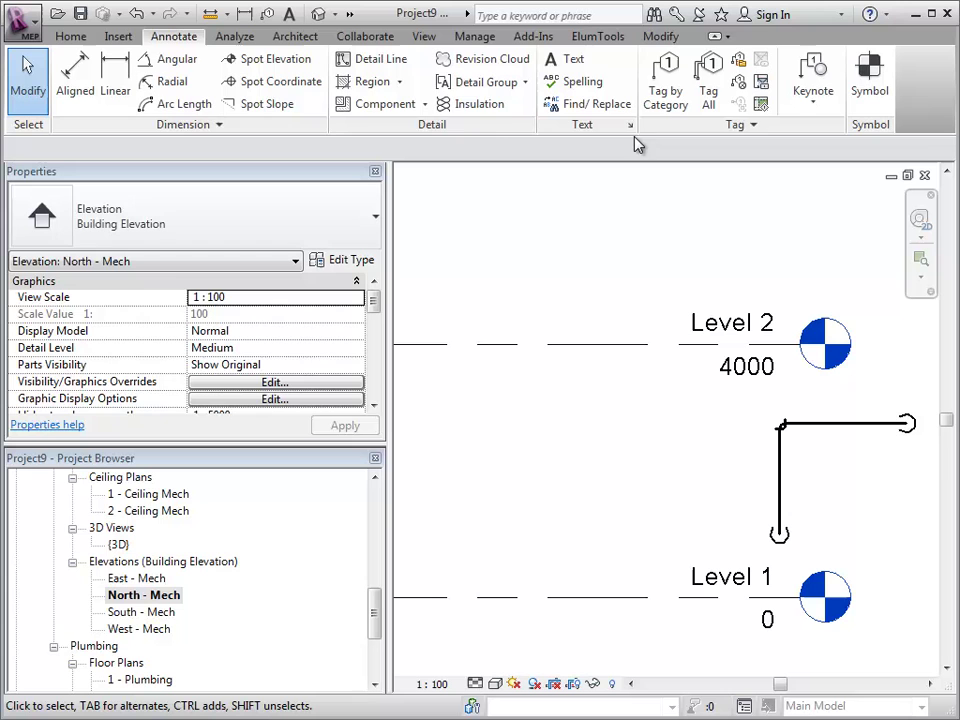
left_click(71, 37)
left_click(736, 88)
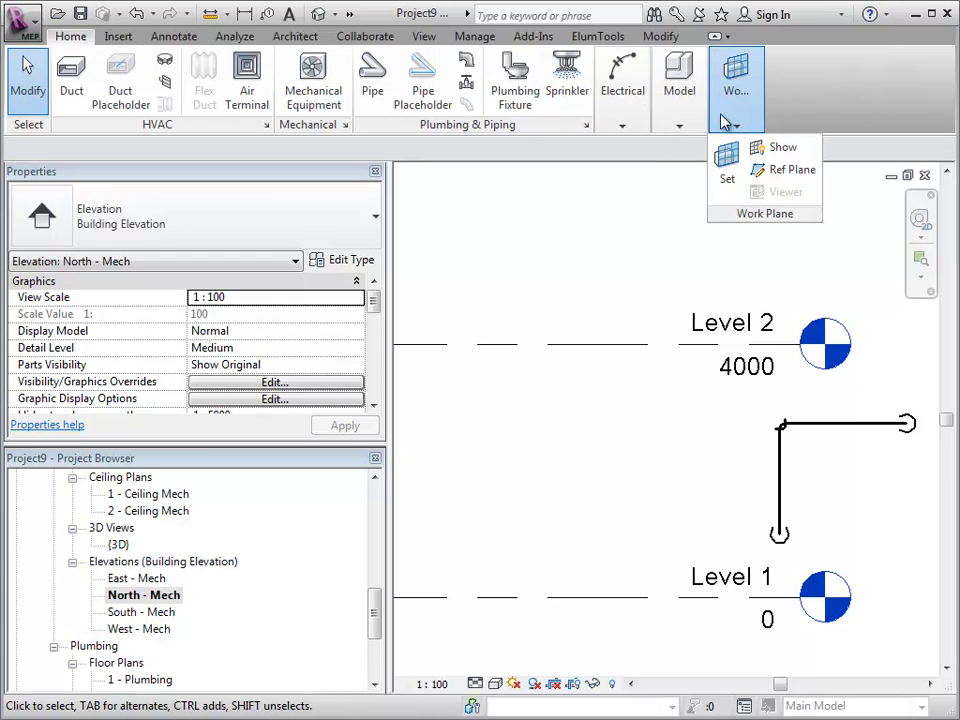
left_click(772, 172)
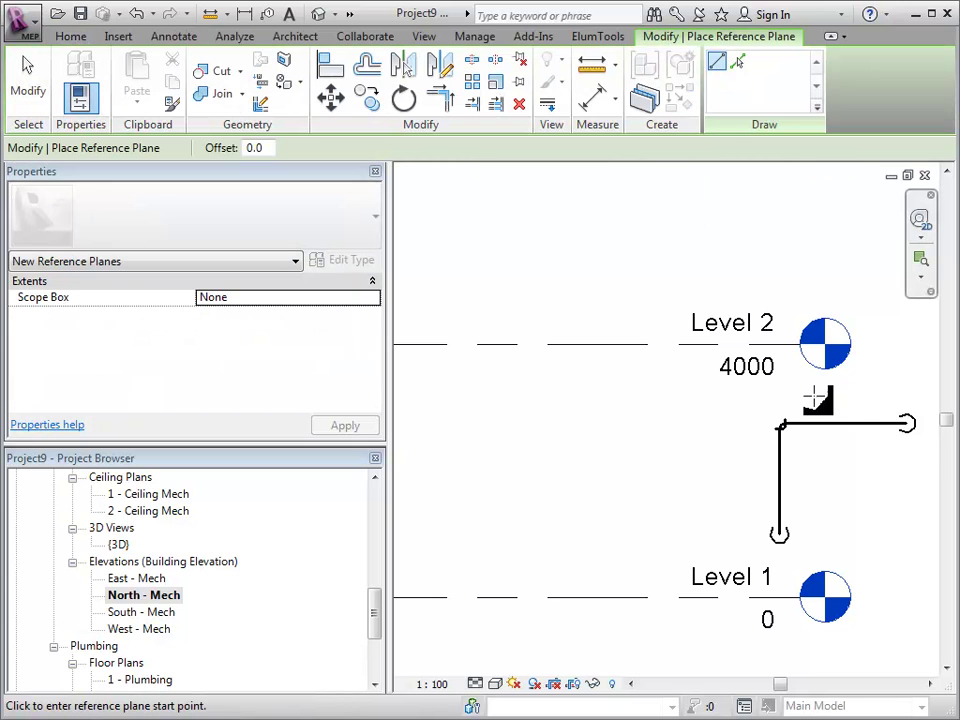
left_click(843, 425)
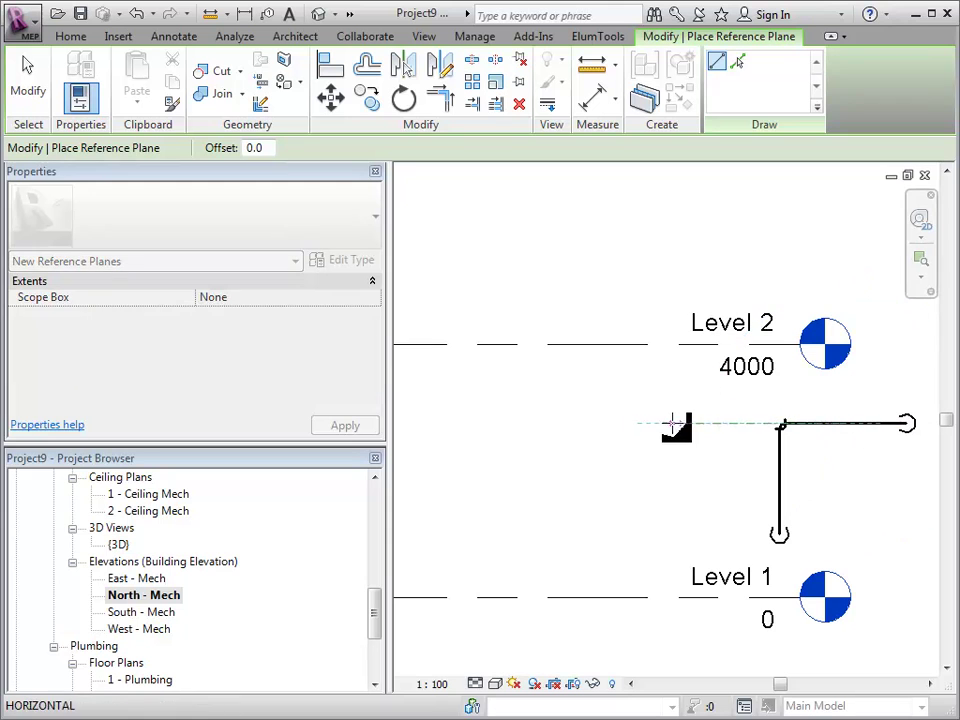
left_click(675, 423)
Draw a vertical reference plane along the riser, extending above Level 2
left_click(780, 488)
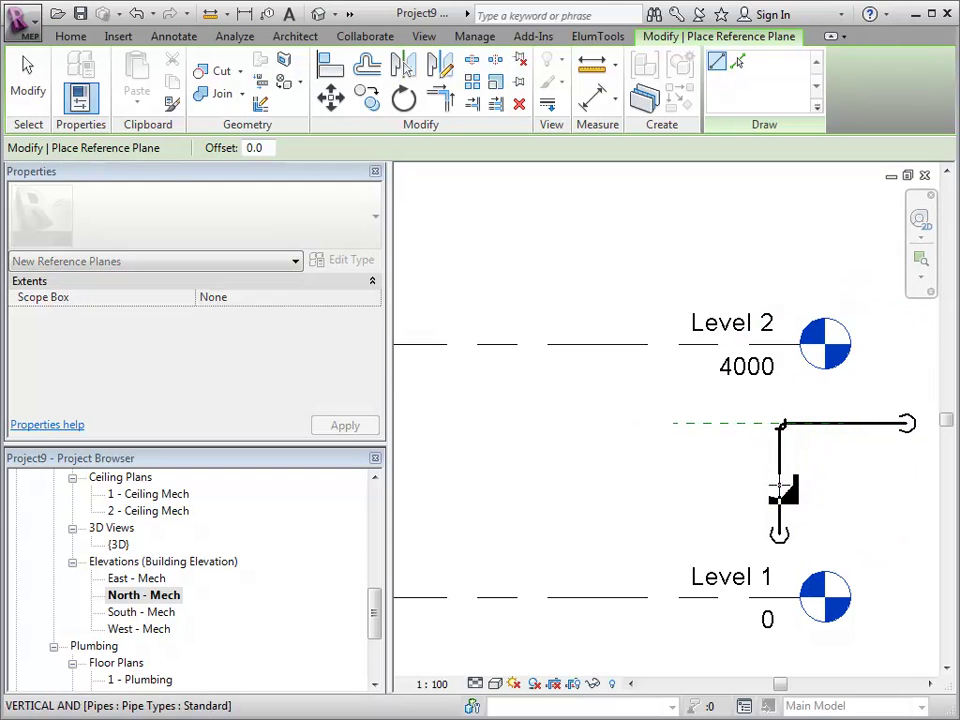
left_click(779, 257)
key("Escape")
key("Escape")
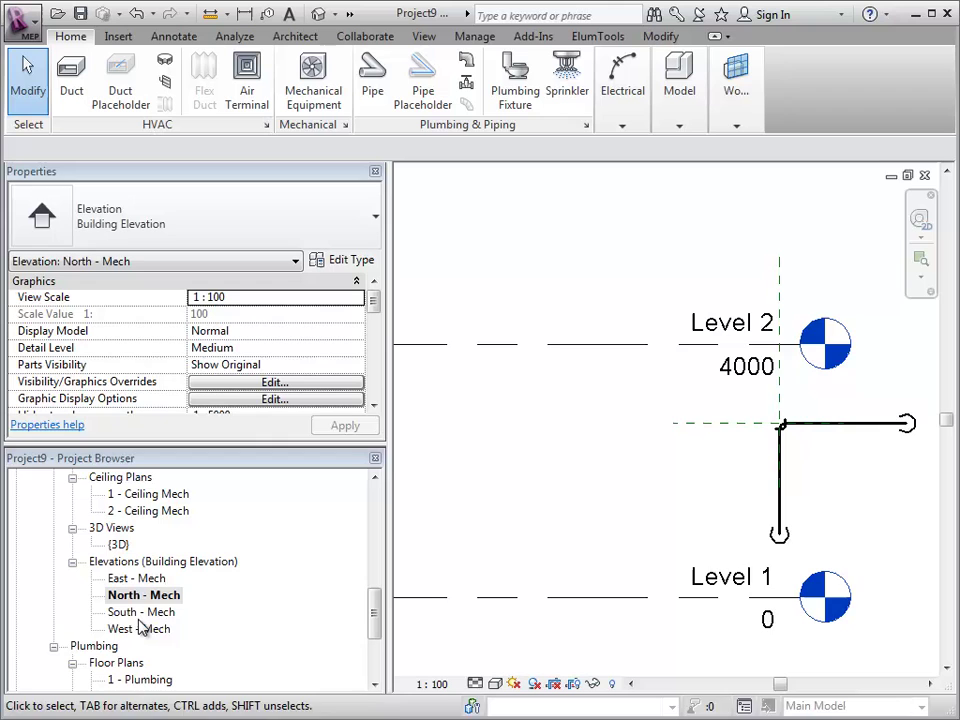
Open the West - Mech elevation and start, then exit, the Reference Plane tool
double_click(140, 628)
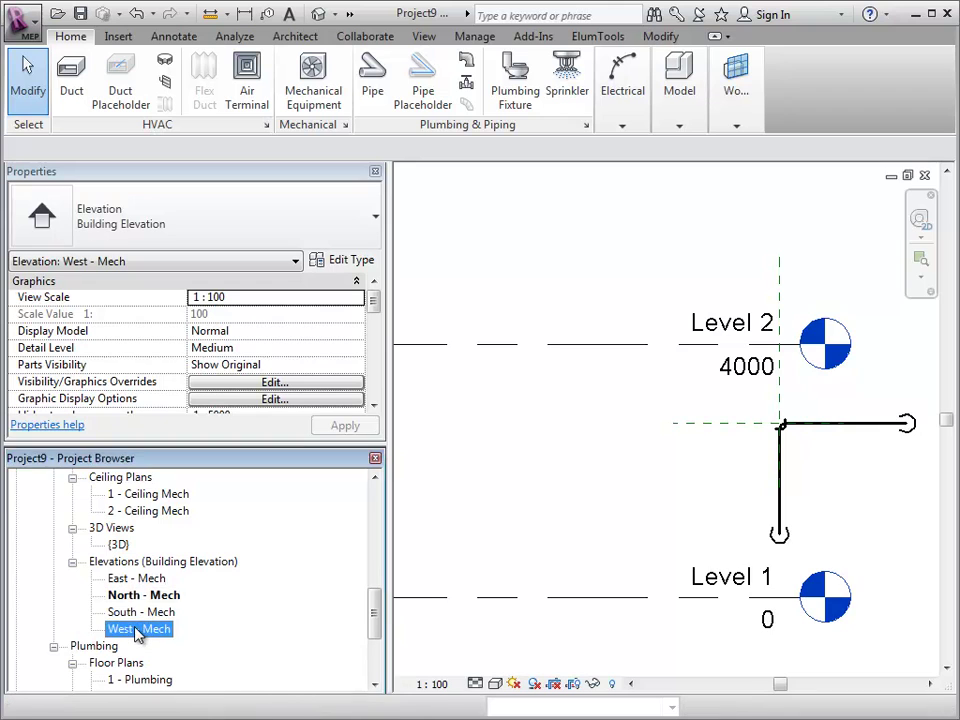
left_click(737, 120)
left_click(780, 170)
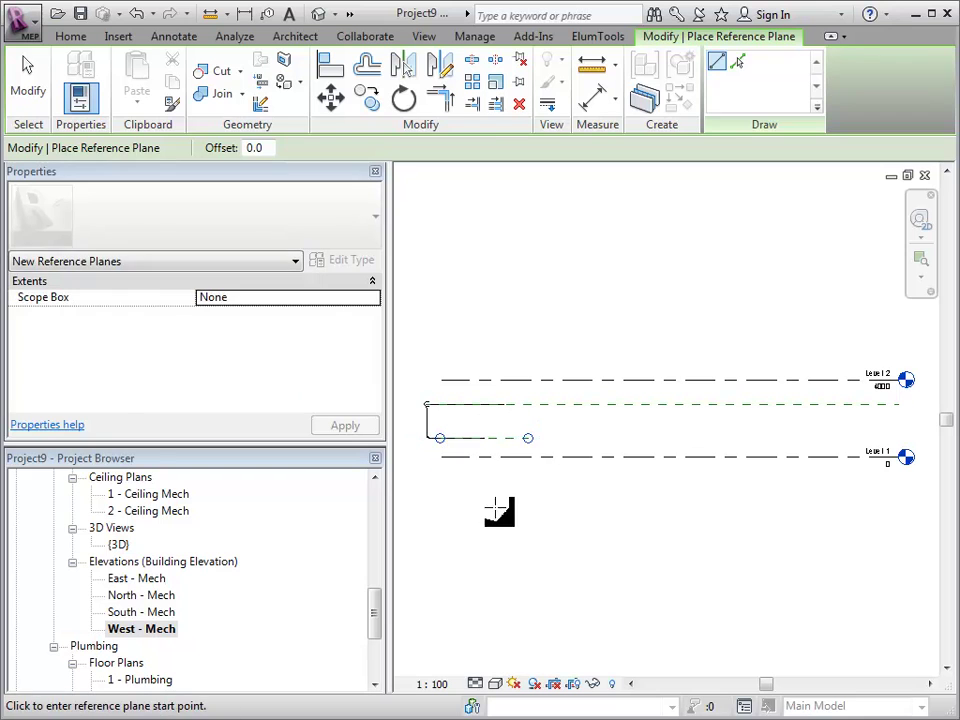
key("Escape")
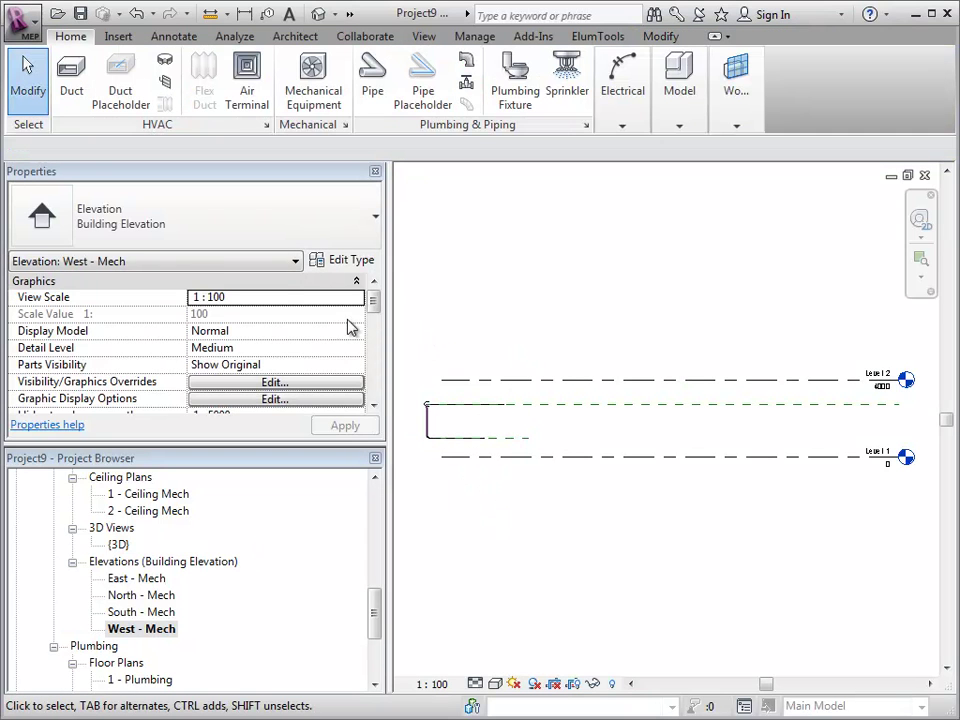
Check the levels listed in the Work Plane settings and cancel without changes
mouse_move(731, 86)
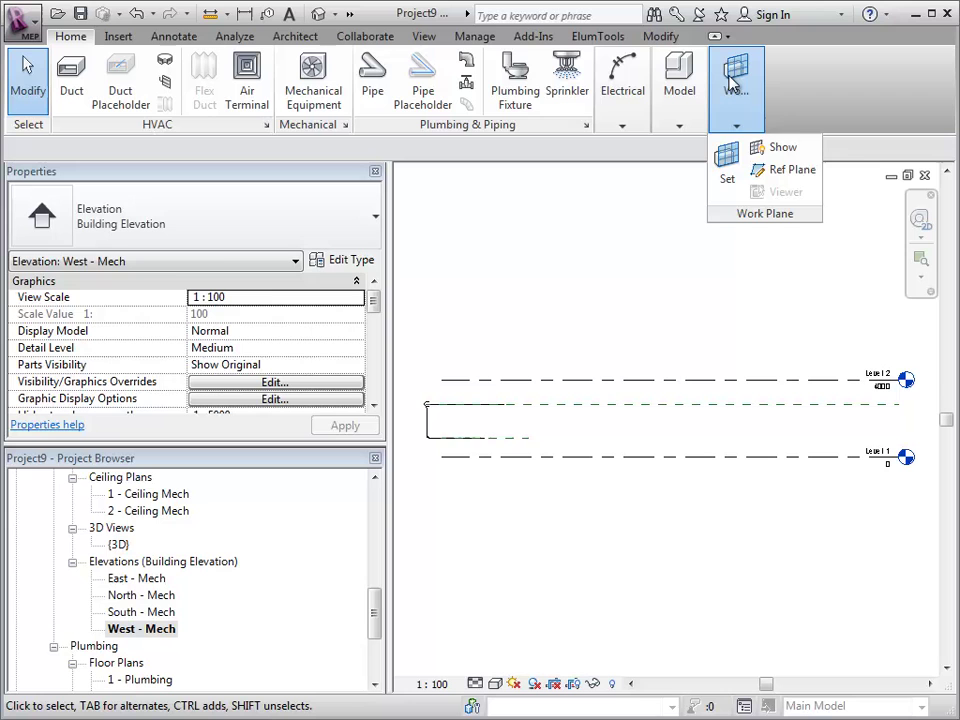
left_click(727, 162)
left_click(501, 368)
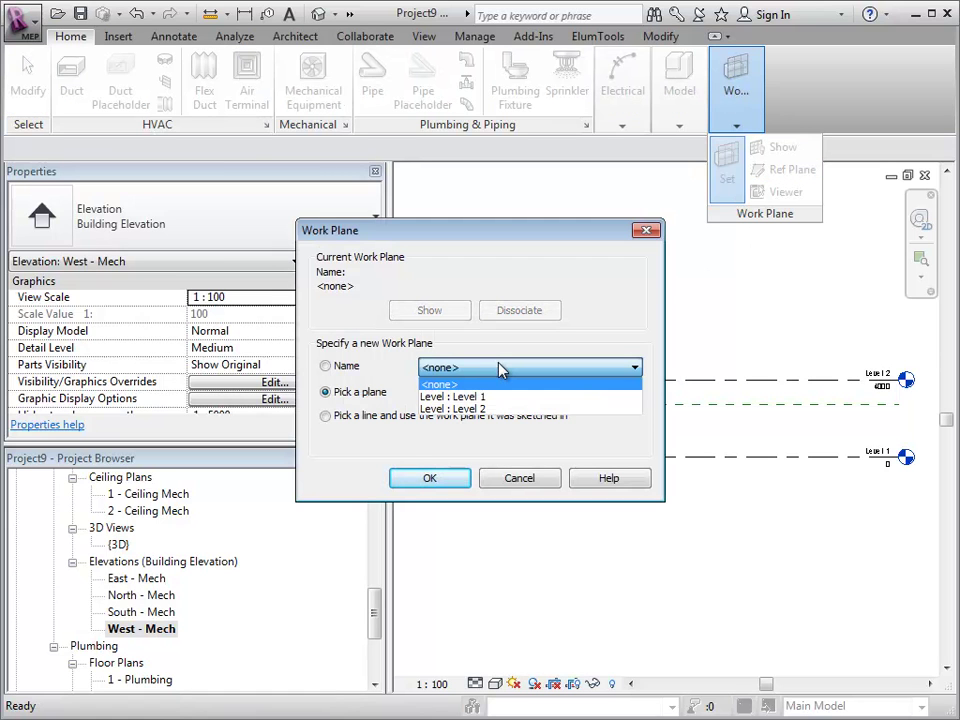
left_click(514, 489)
left_click(521, 480)
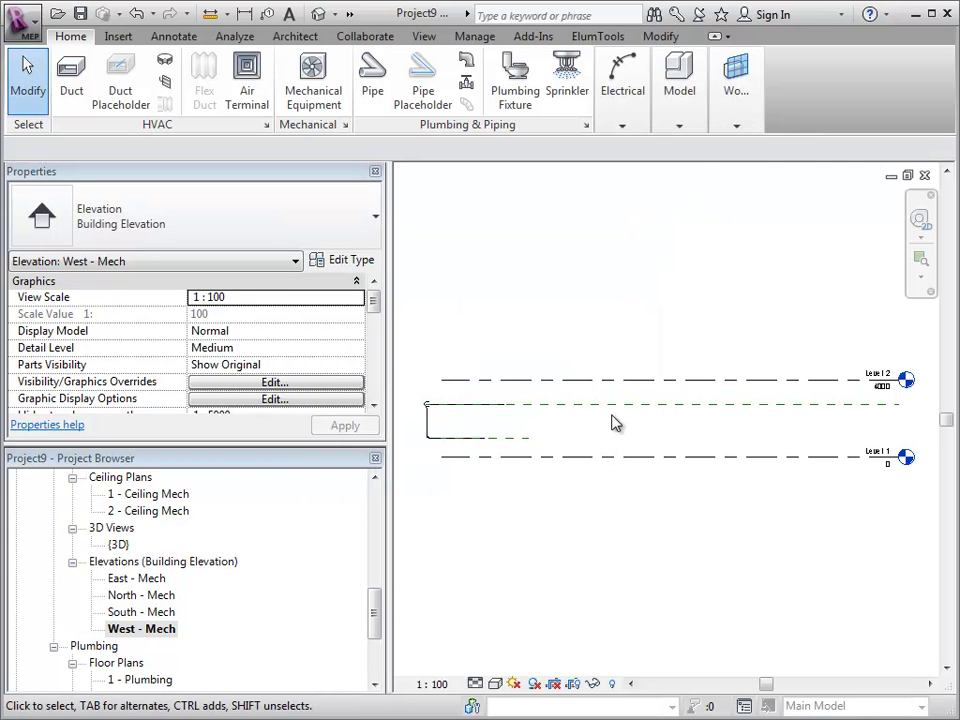
Name the upper pipe's reference plane 'a' and the lower pipe's plane 'b'
left_click(611, 407)
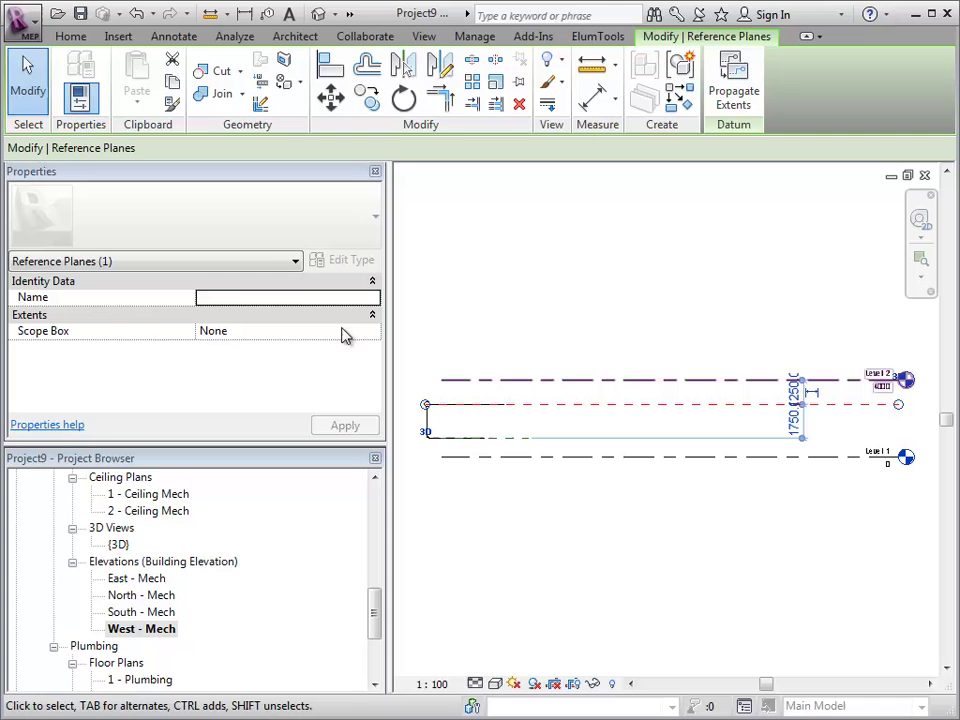
left_click(300, 298)
type("a")
key("Tab")
left_click(519, 446)
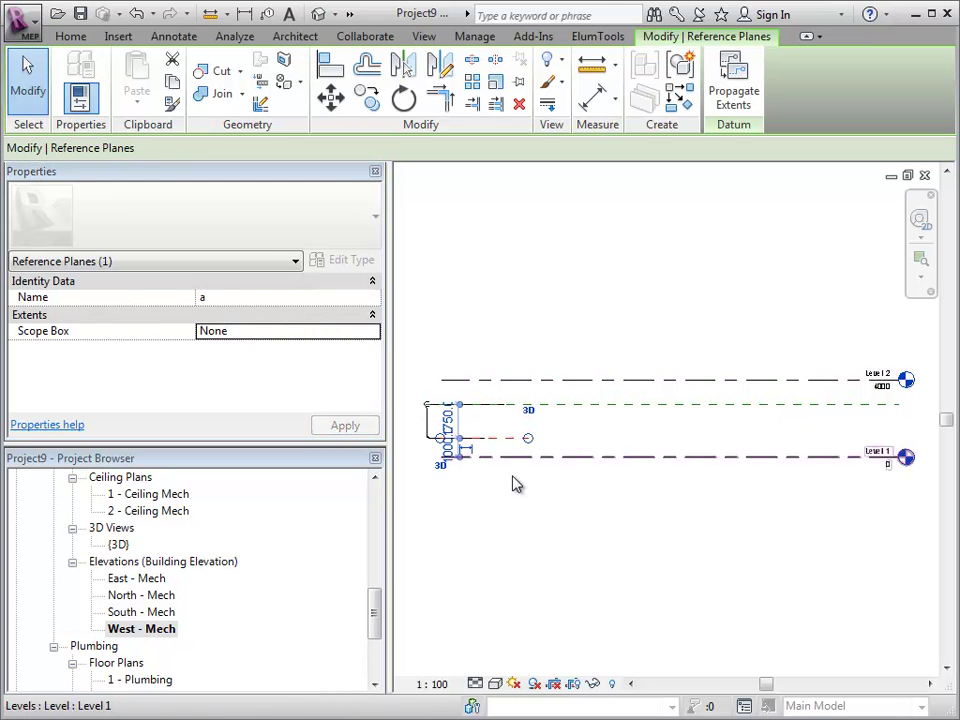
left_click(266, 300)
type("b")
key("Tab")
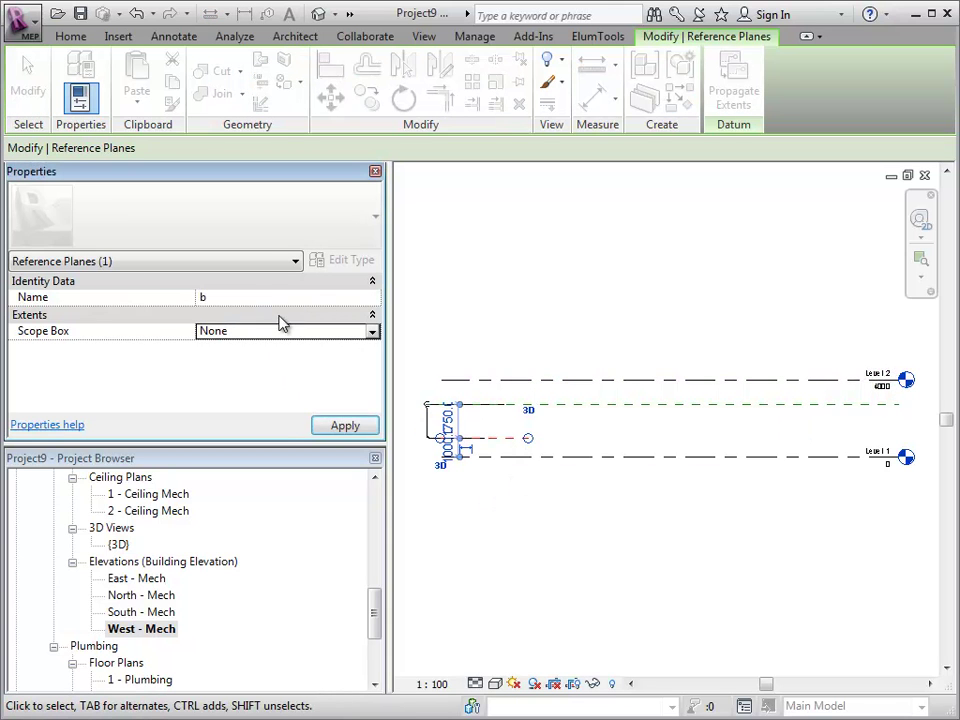
Back in North - Mech, name the vertical reference plane 'c'
double_click(145, 595)
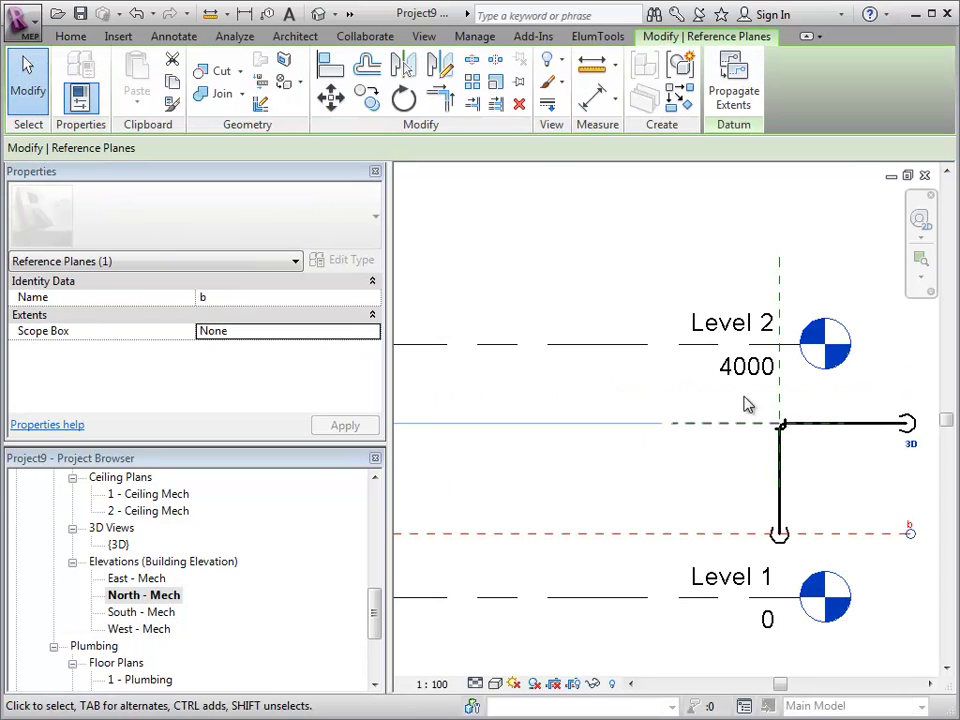
left_click(782, 268)
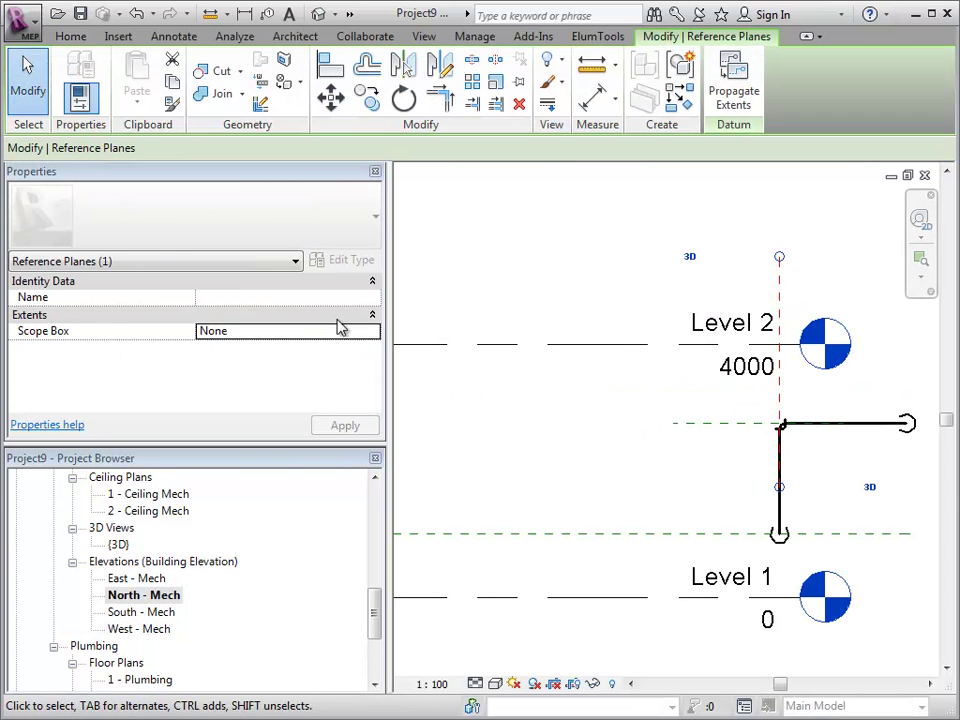
left_click(287, 299)
type("c")
left_click(579, 281)
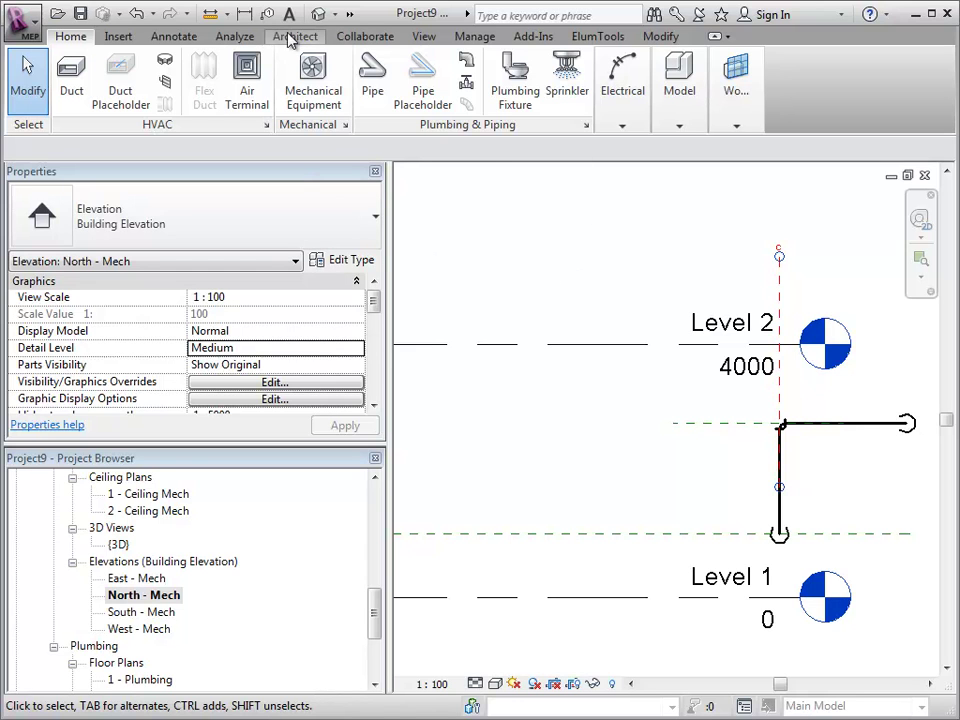
In the 3D view, set the work plane to Reference Plane : a
left_click(317, 15)
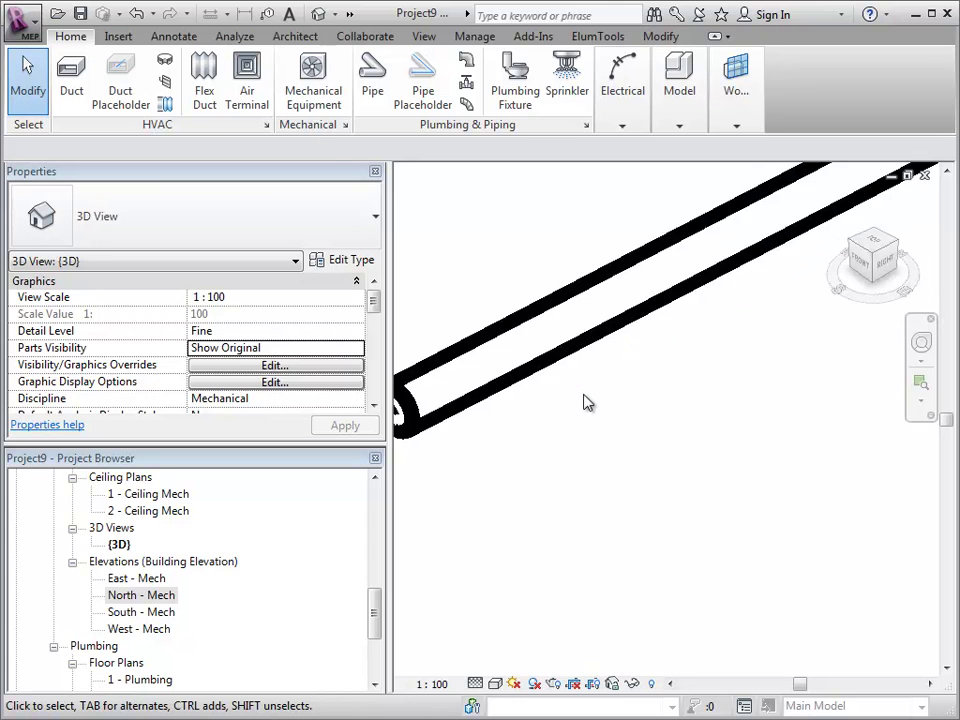
scroll(575, 386, "down", 3)
scroll(565, 374, "down", 2)
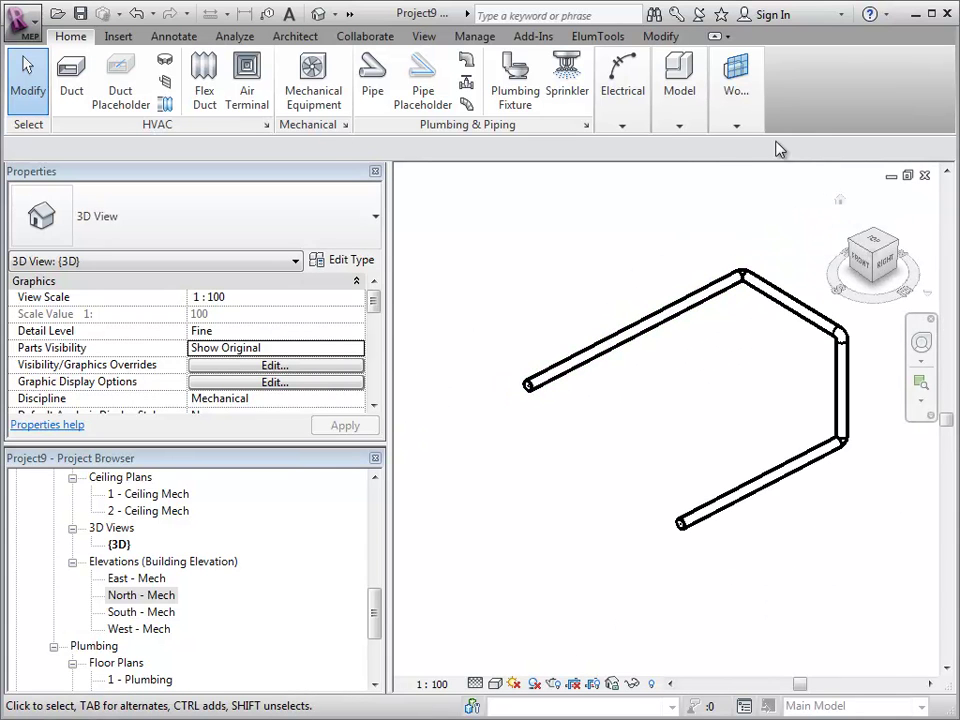
mouse_move(733, 118)
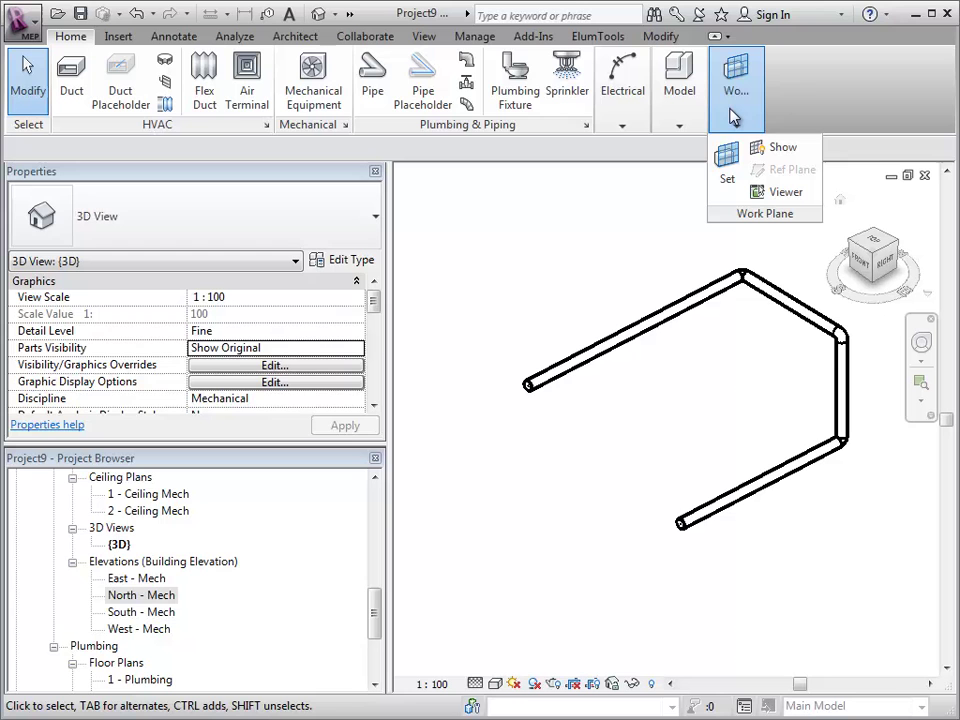
left_click(727, 170)
left_click(503, 366)
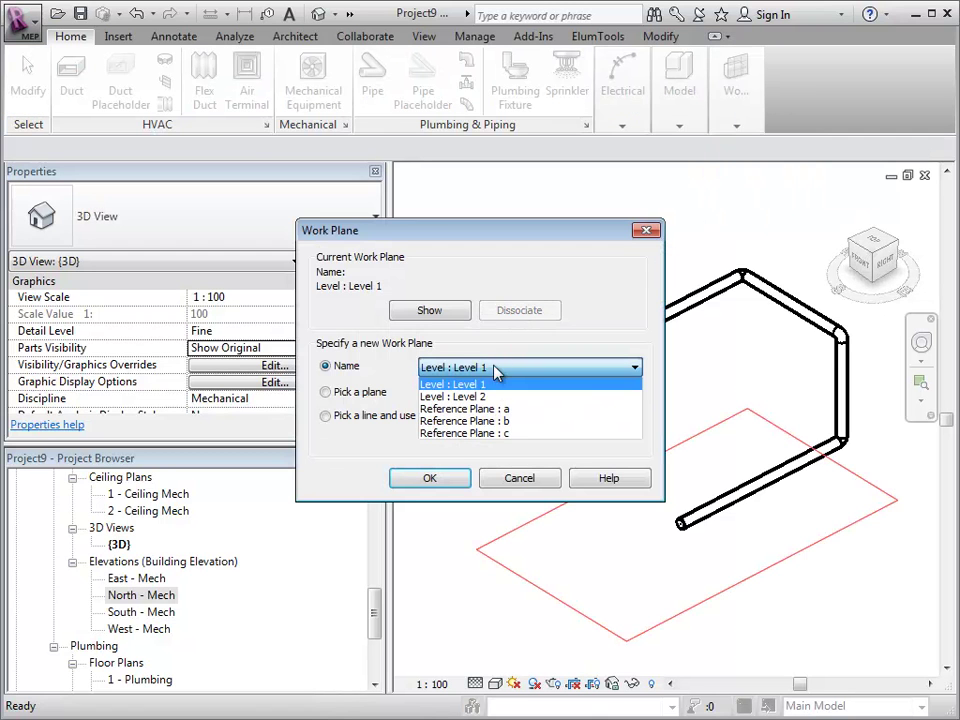
left_click(482, 405)
left_click(430, 478)
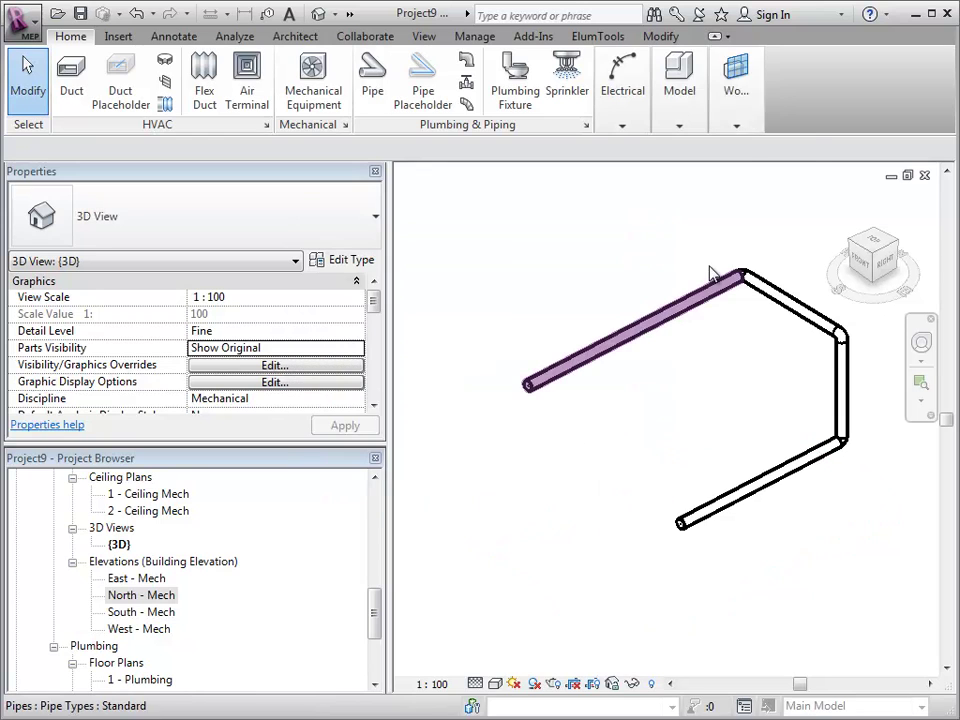
Show the work plane grid and orbit to see it under the pipe run
left_click(737, 90)
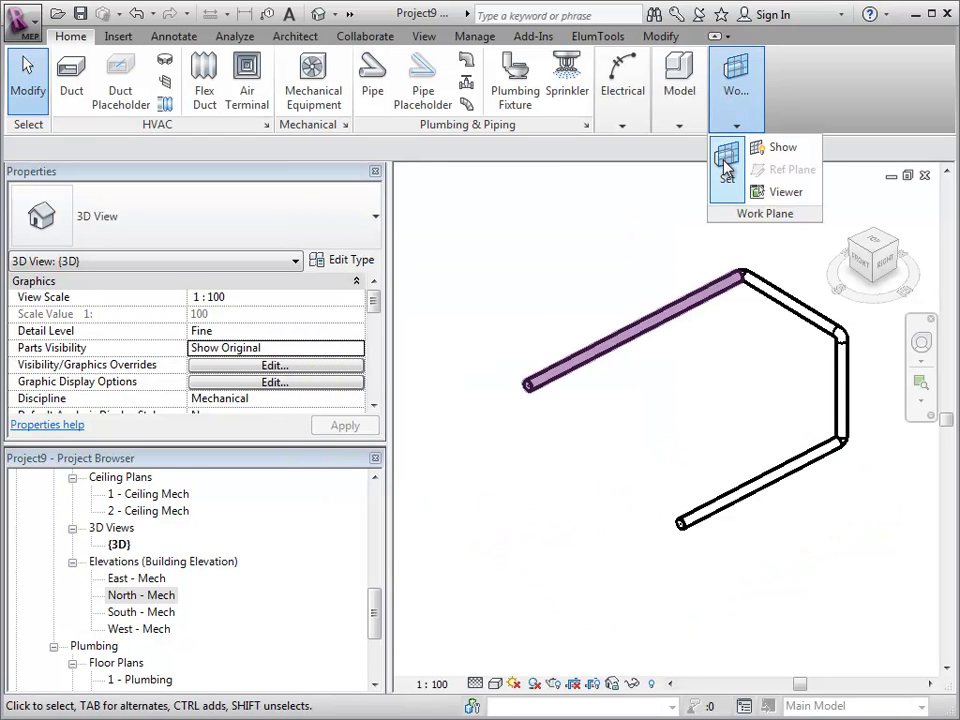
left_click(778, 147)
middle_click_drag(633, 483, 651, 460, "shift")
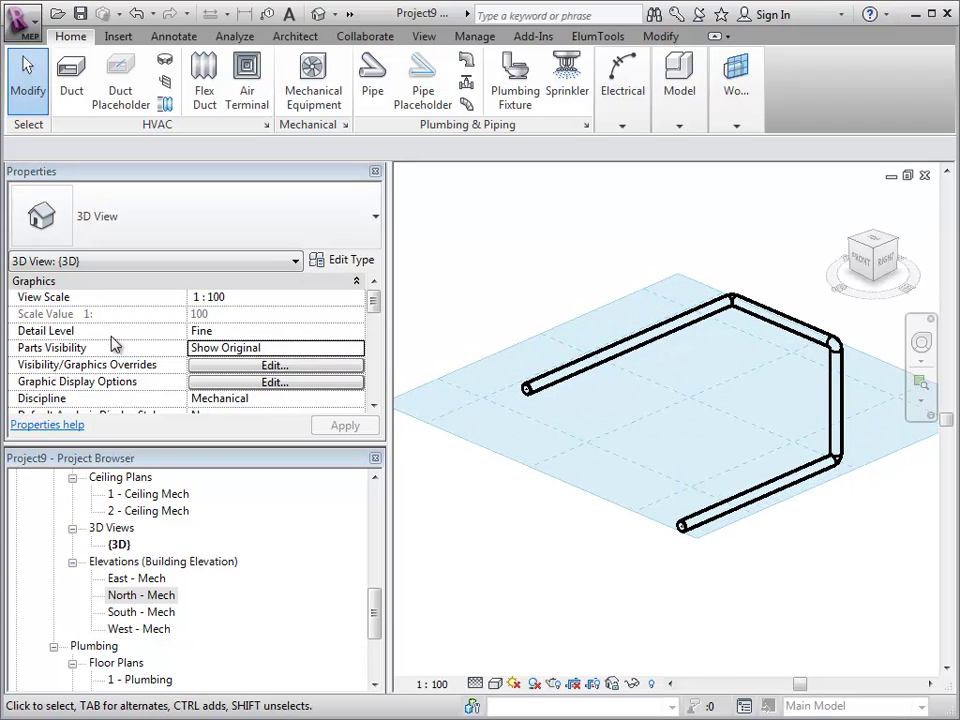
Dimension the short upper leg from its open end to the elbow with a 1832 aligned dimension
left_click(176, 38)
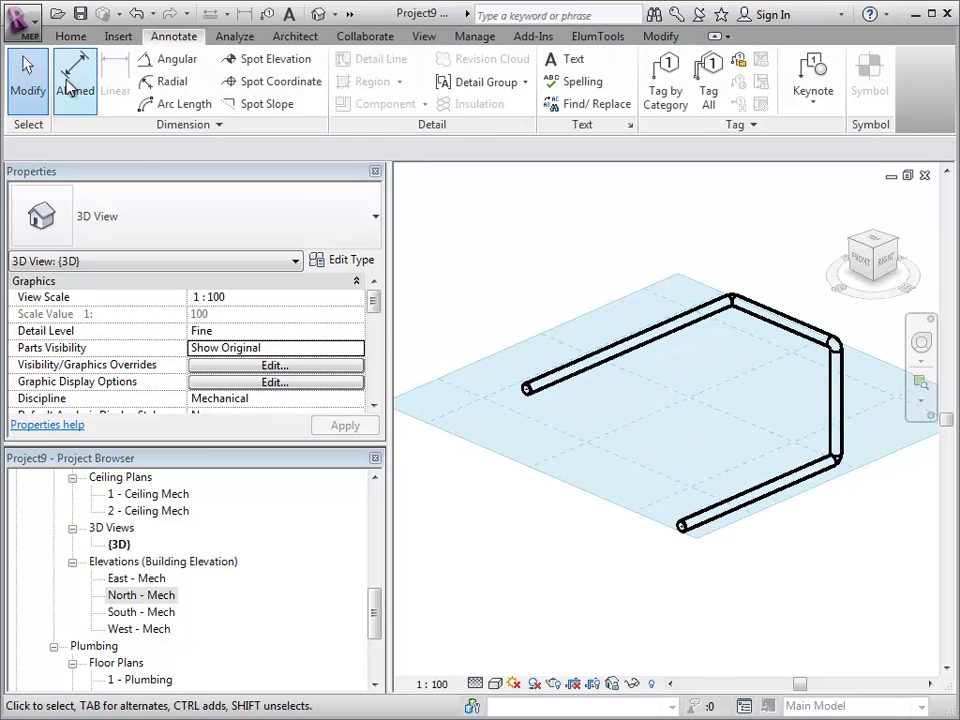
left_click(80, 88)
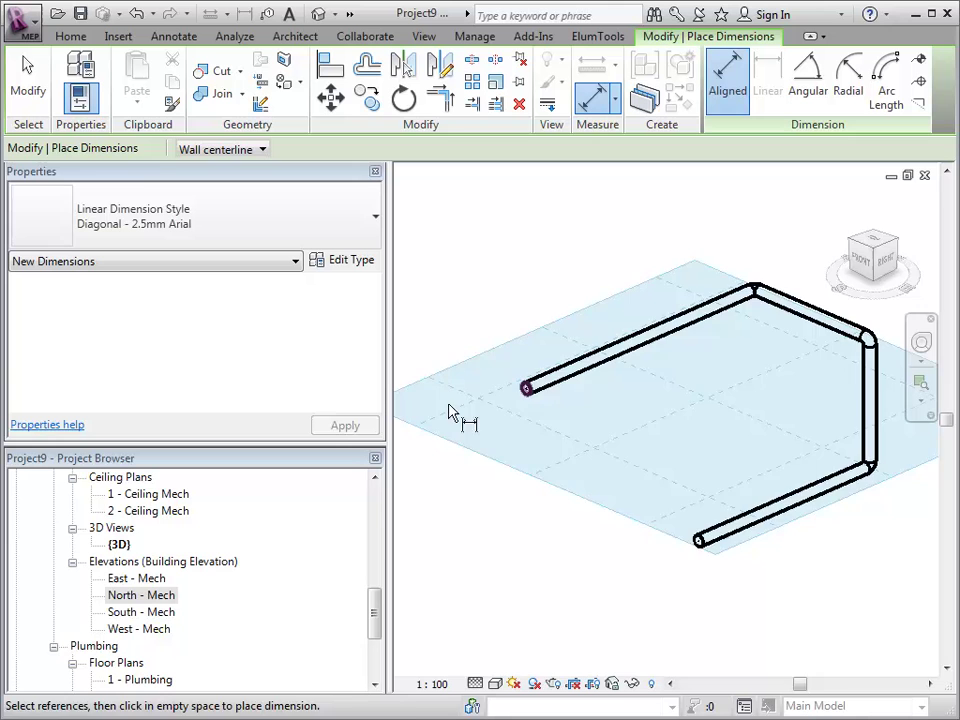
scroll(460, 410, "up", 5)
scroll(478, 407, "down", 3)
scroll(530, 390, "up", 3)
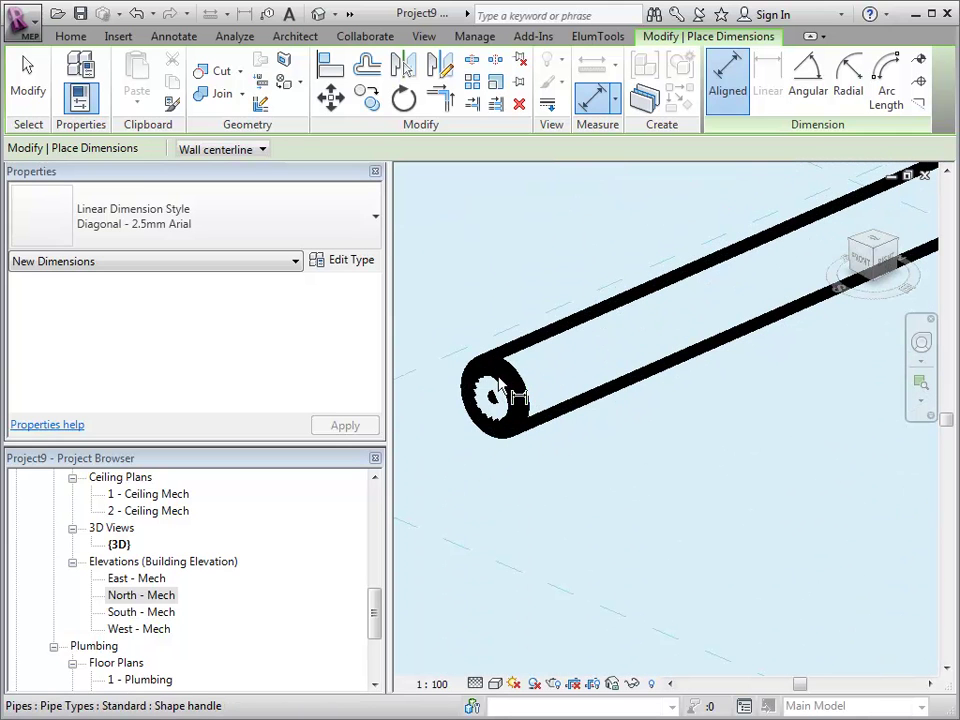
left_click(494, 390)
scroll(500, 388, "down", 3)
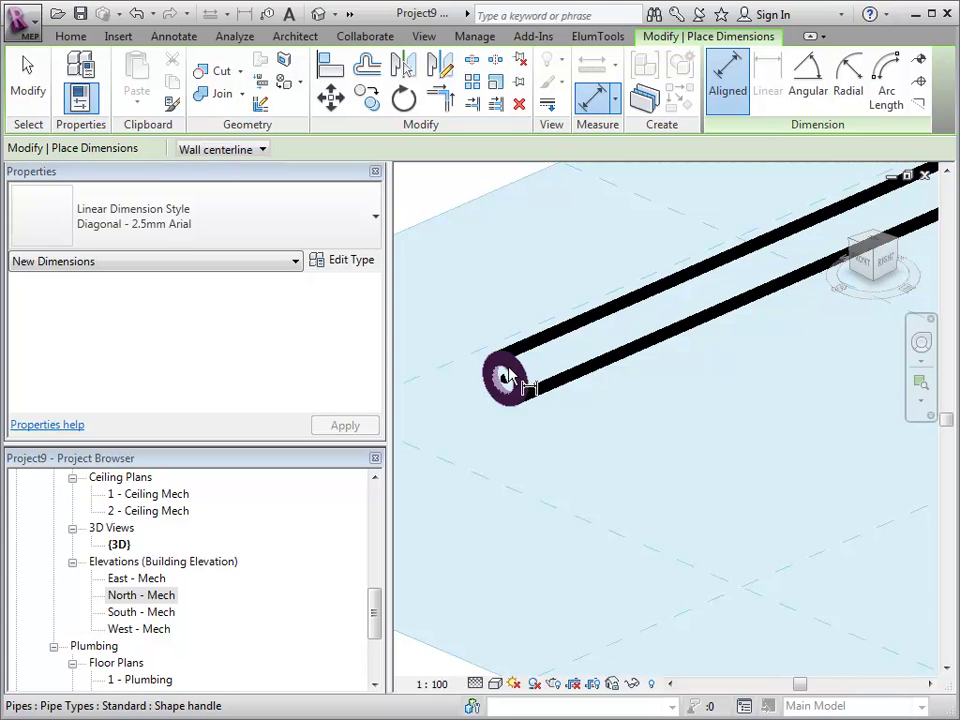
left_click(507, 375)
scroll(520, 340, "down", 4)
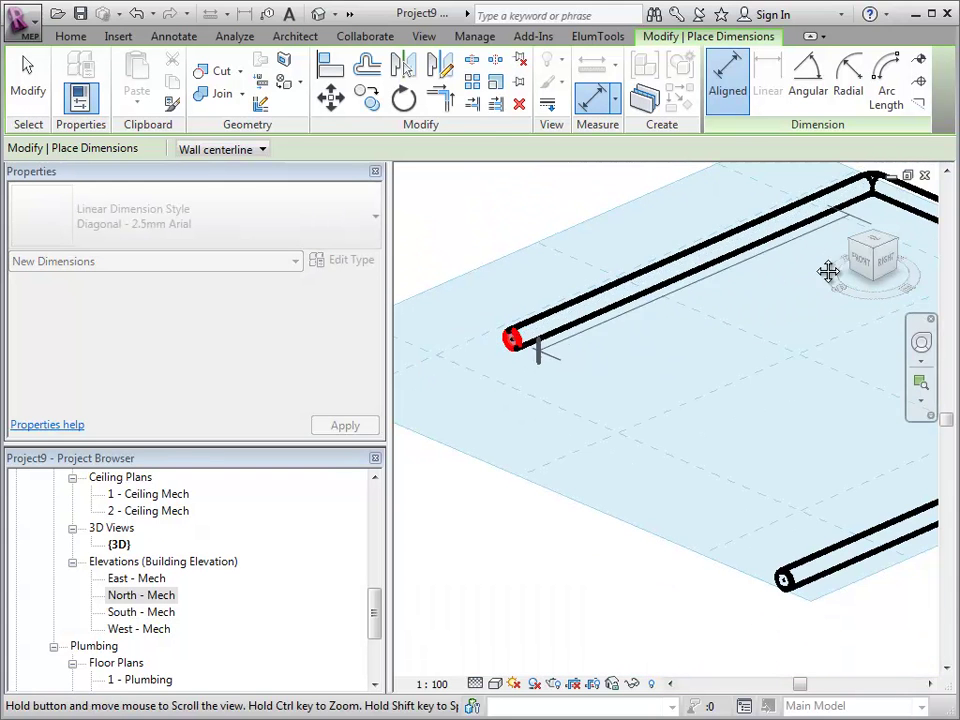
scroll(645, 400, "up", 8)
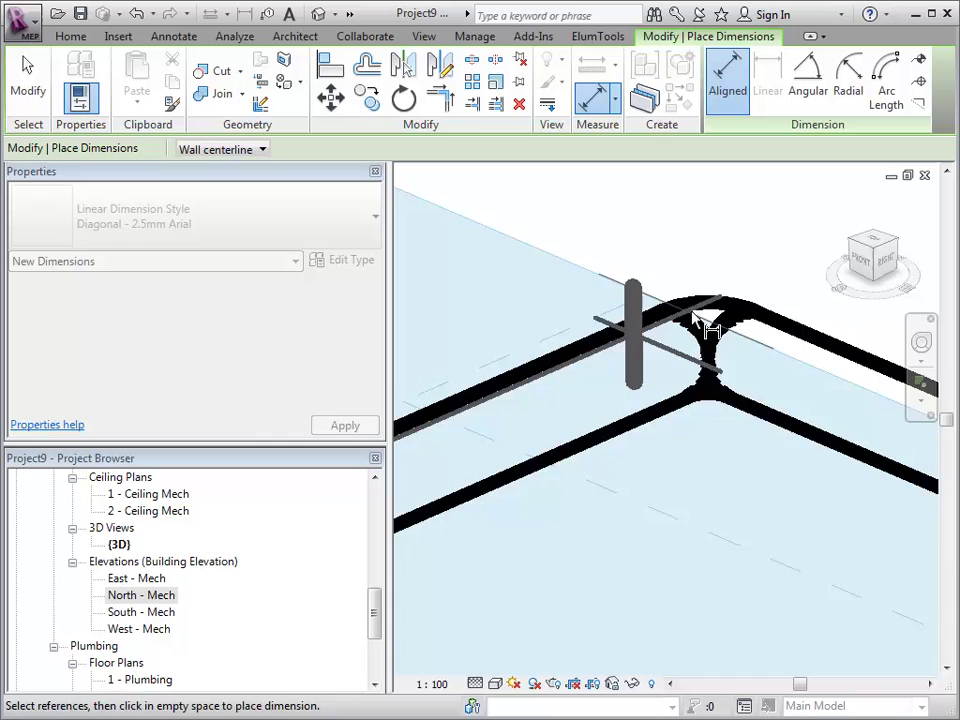
scroll(697, 318, "down", 8)
scroll(703, 354, "up", 7)
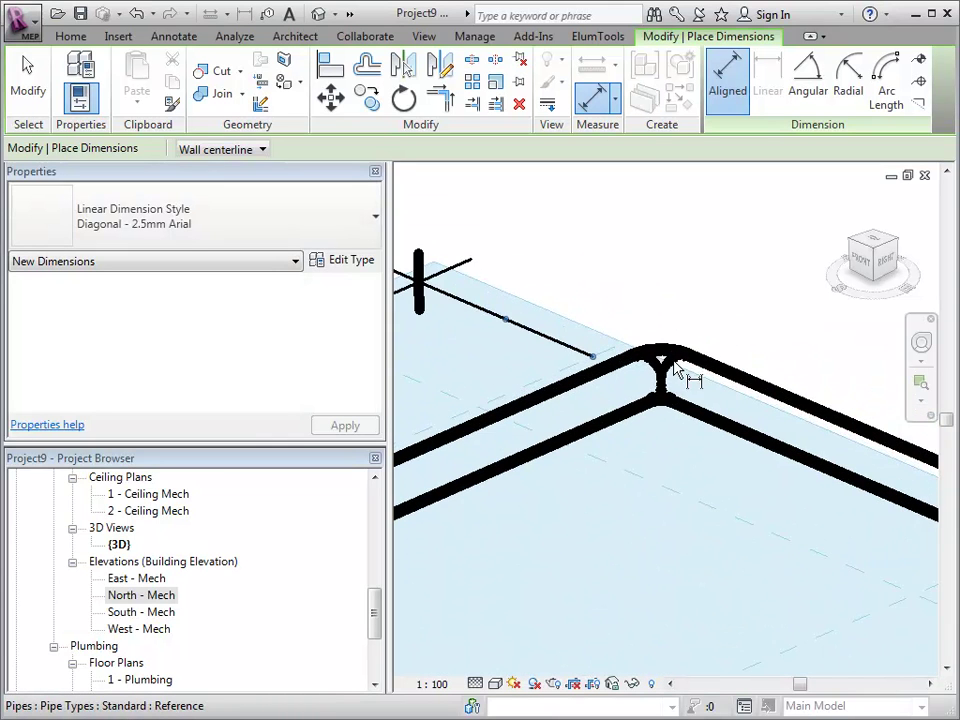
scroll(690, 375, "down", 8)
scroll(760, 385, "up", 6)
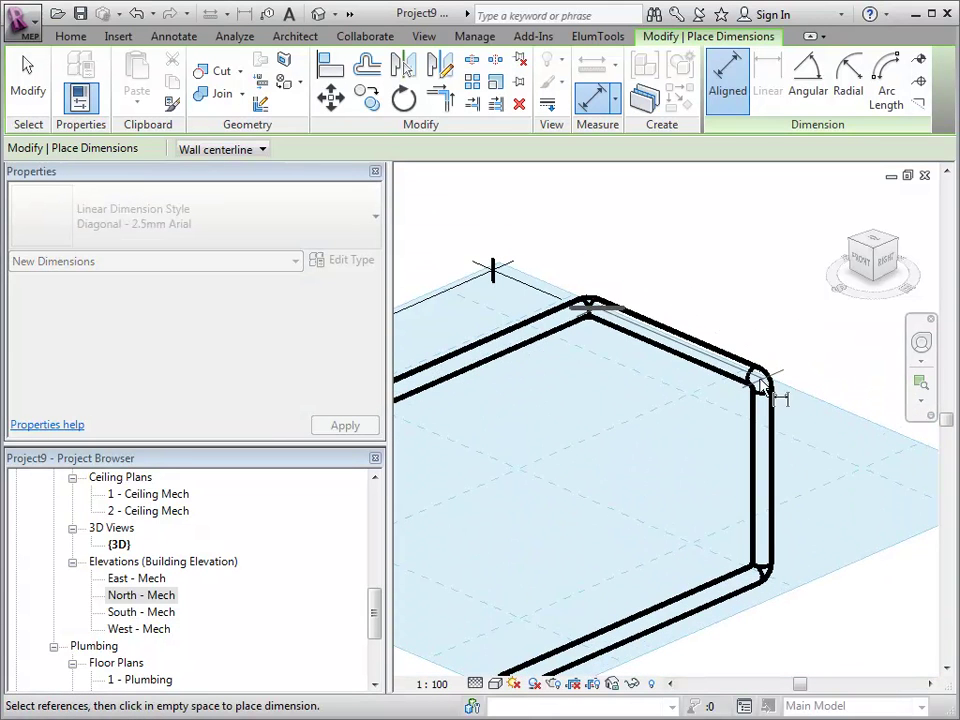
left_click(758, 383)
left_click(805, 343)
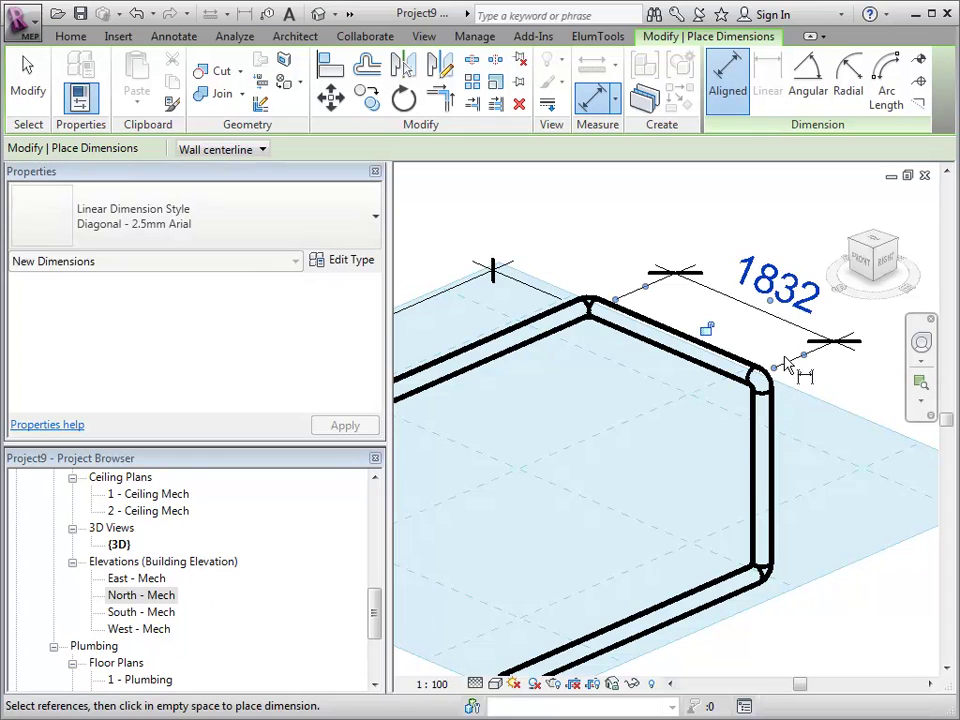
scroll(670, 410, "down", 1)
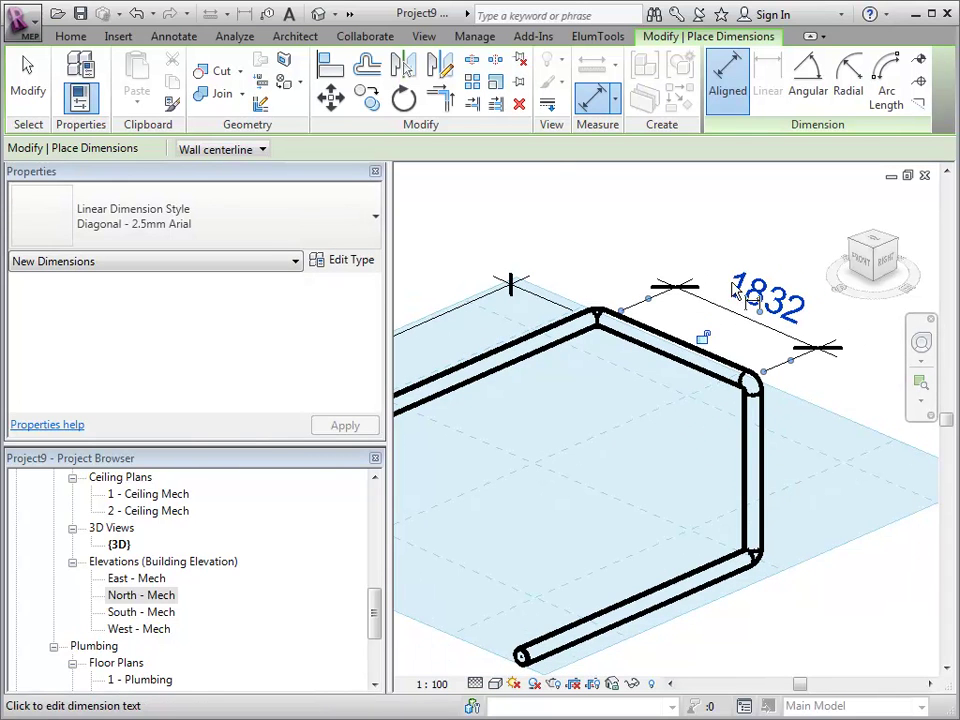
Set the work plane to Reference Plane : b
left_click(70, 36)
left_click(736, 126)
left_click(730, 168)
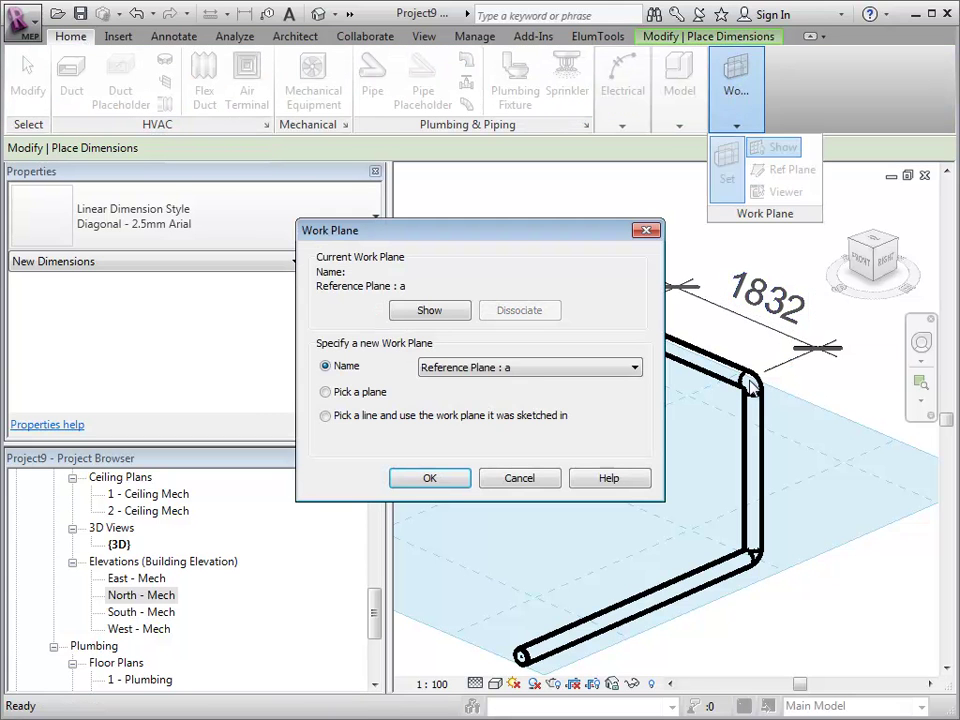
left_click(540, 367)
left_click(514, 421)
left_click(462, 477)
Place a 2916 aligned dimension along the lower pipe leg
scroll(627, 424, "down", 3)
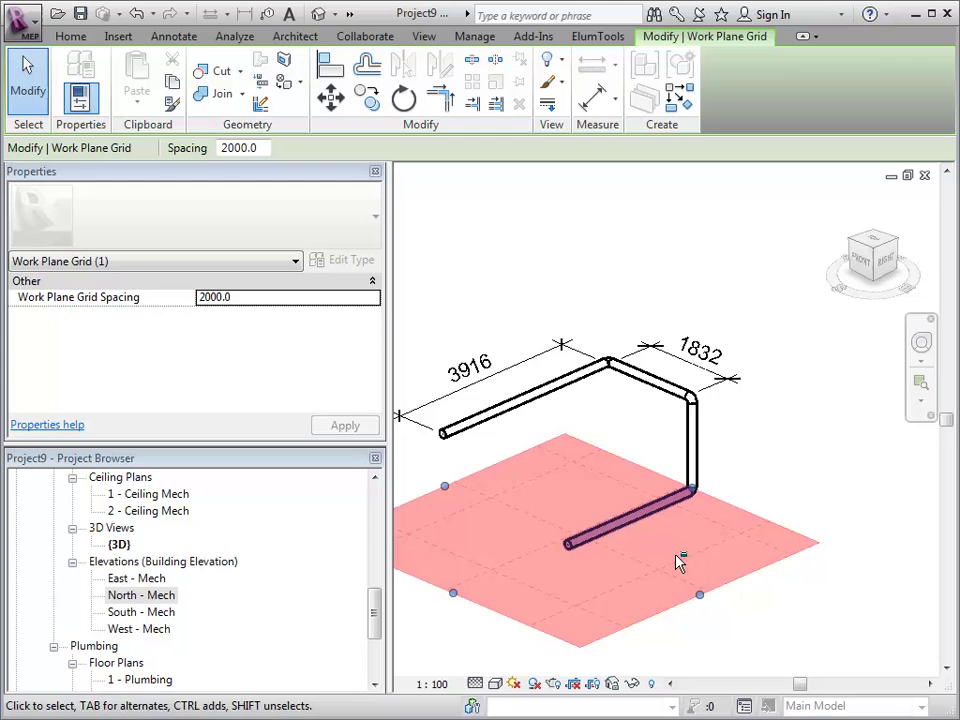
mouse_move(677, 563)
middle_mouse_down("shift")
mouse_move(604, 467)
mouse_move(647, 521)
middle_mouse_up("shift")
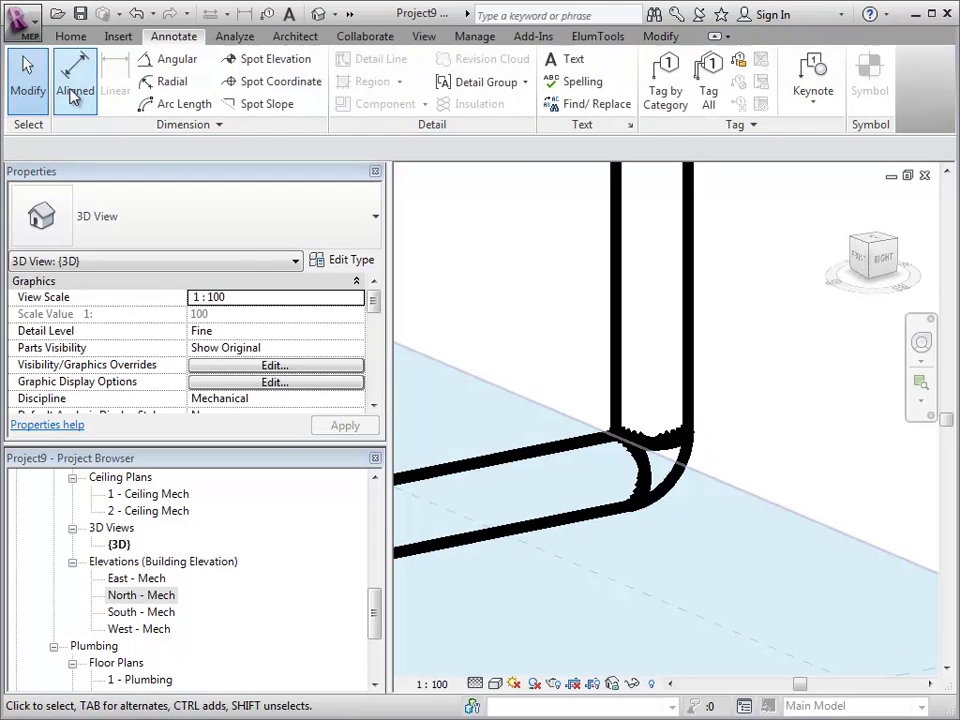
left_click(73, 97)
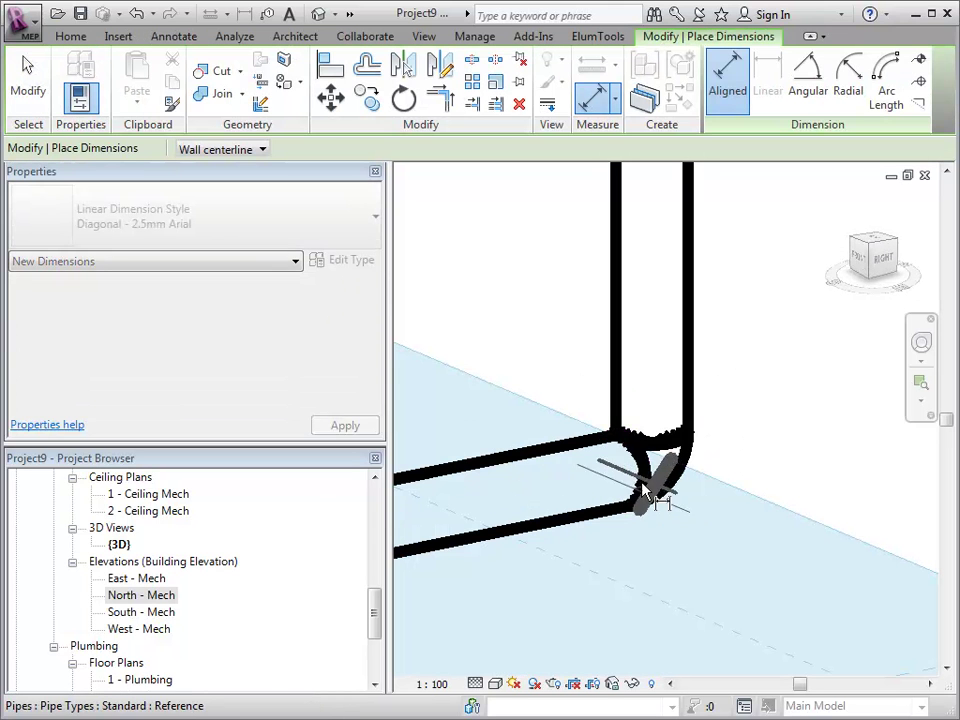
scroll(648, 492, "down", 5)
middle_click_drag(546, 555, 805, 518)
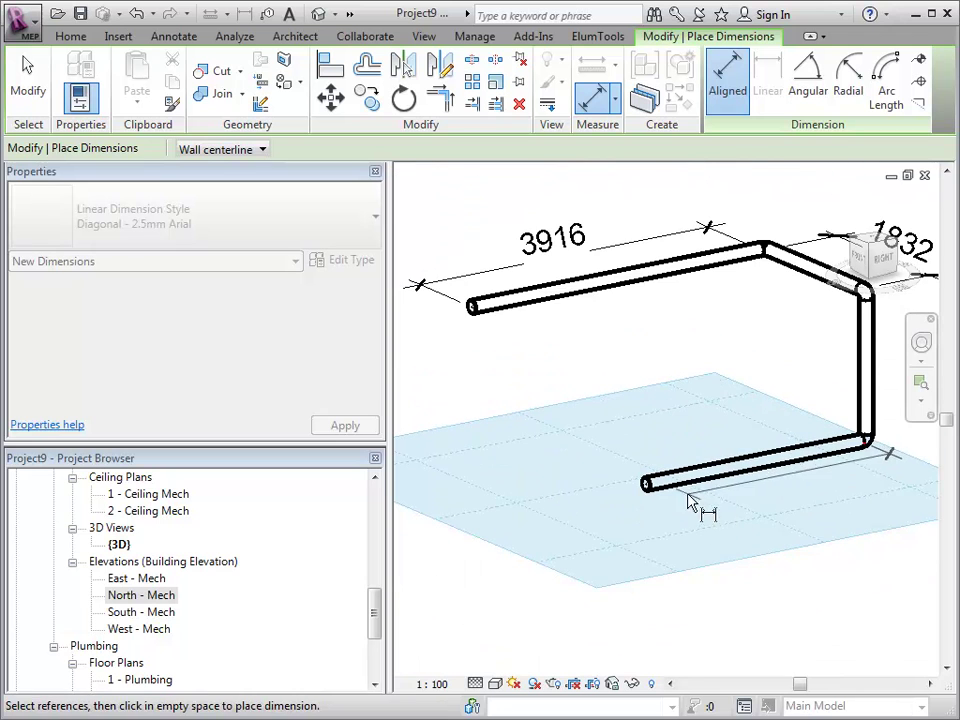
left_click(650, 490)
left_click(714, 530)
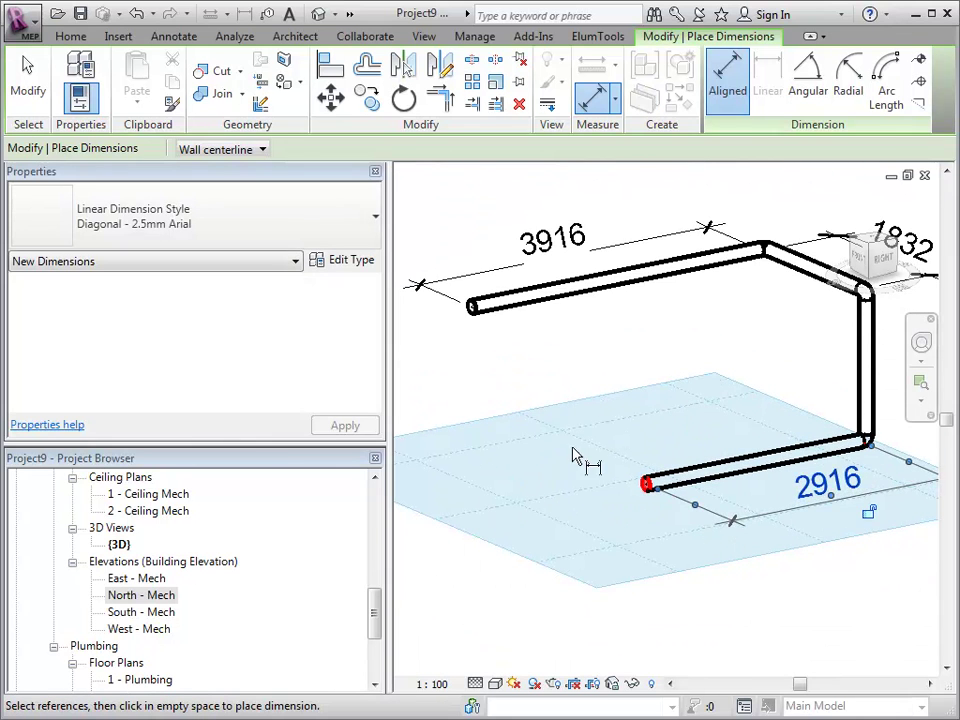
key("Escape")
key("Escape")
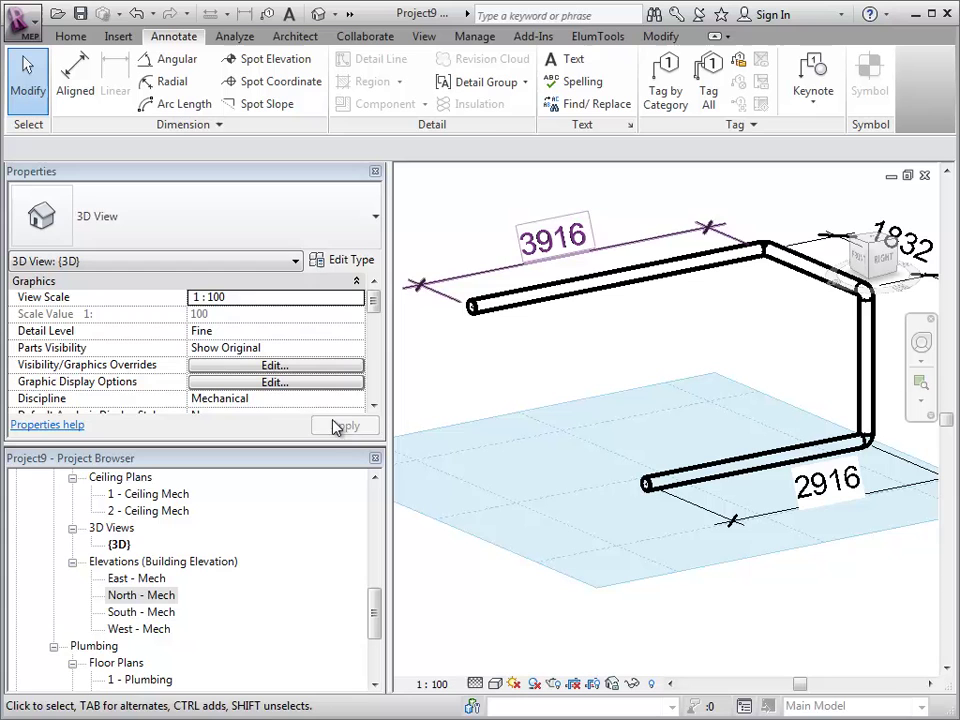
Set the work plane to Reference Plane : c and zoom to fit the view
left_click(70, 37)
mouse_move(745, 130)
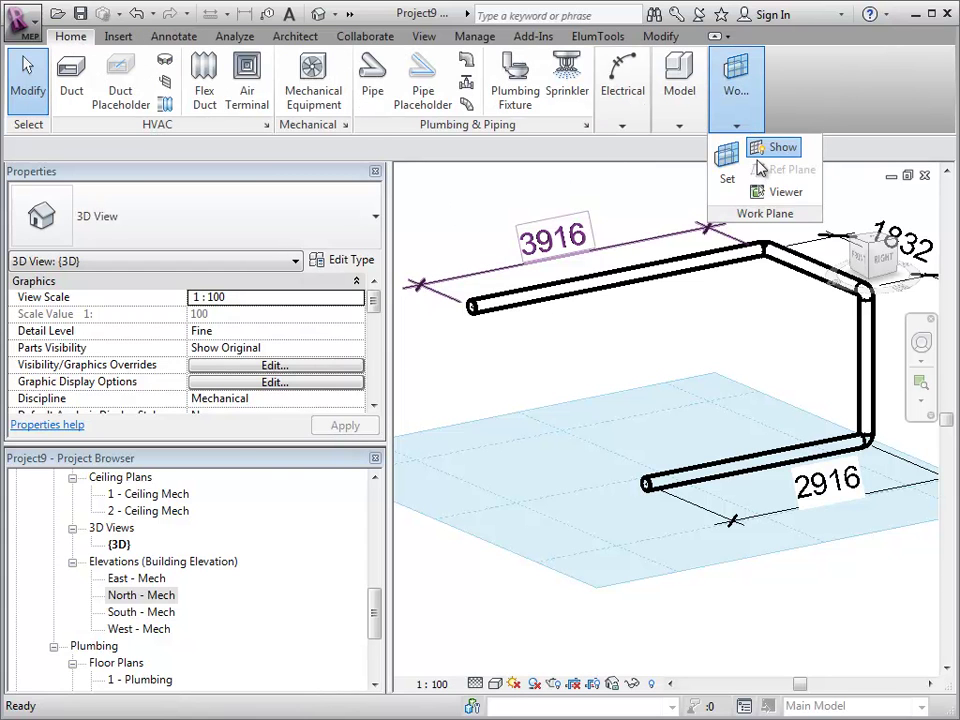
left_click(727, 165)
left_click(530, 367)
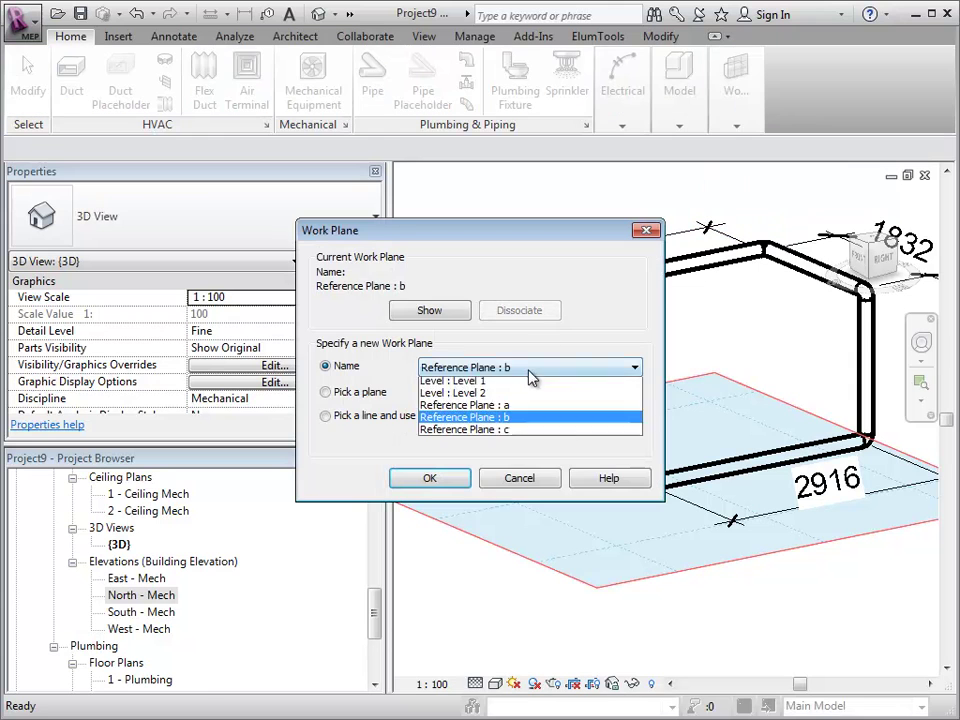
left_click(505, 433)
left_click(430, 478)
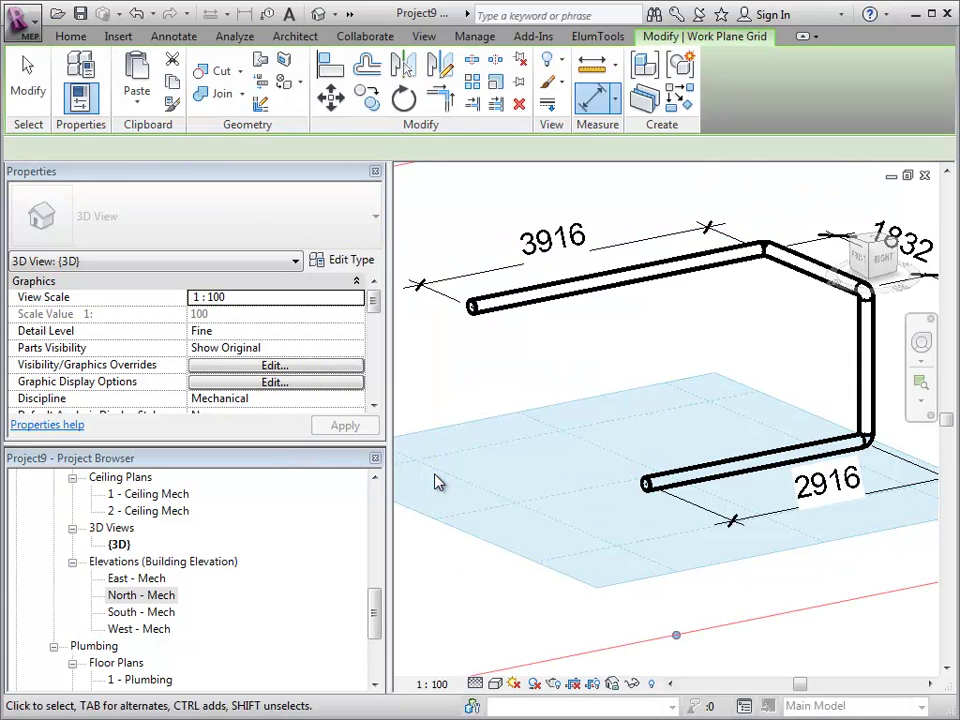
key("z")
key("f")
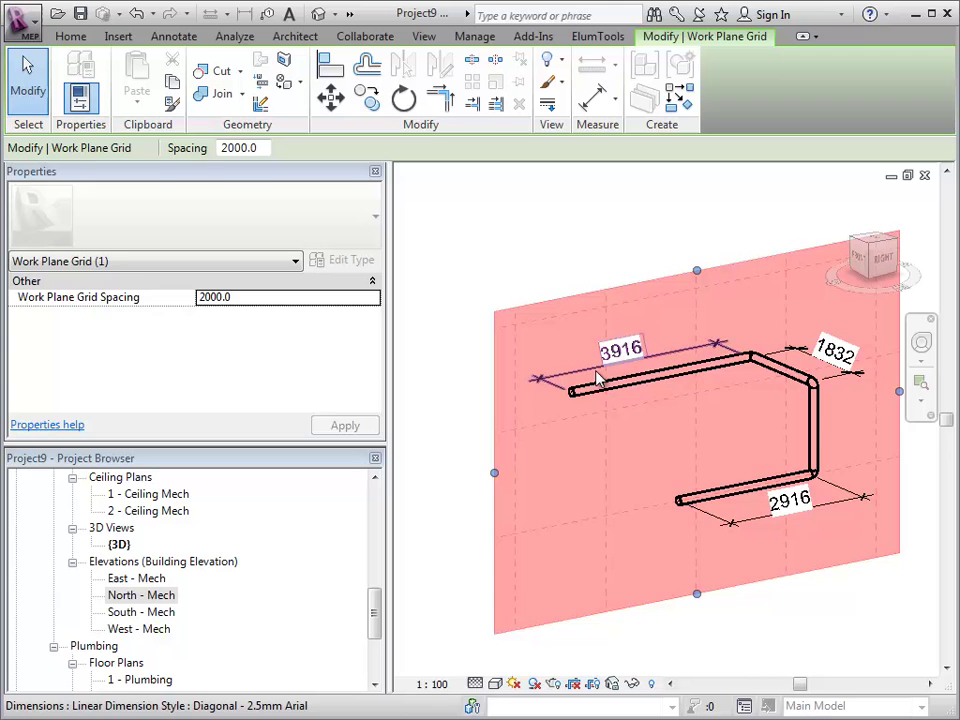
scroll(830, 420, "up", 5)
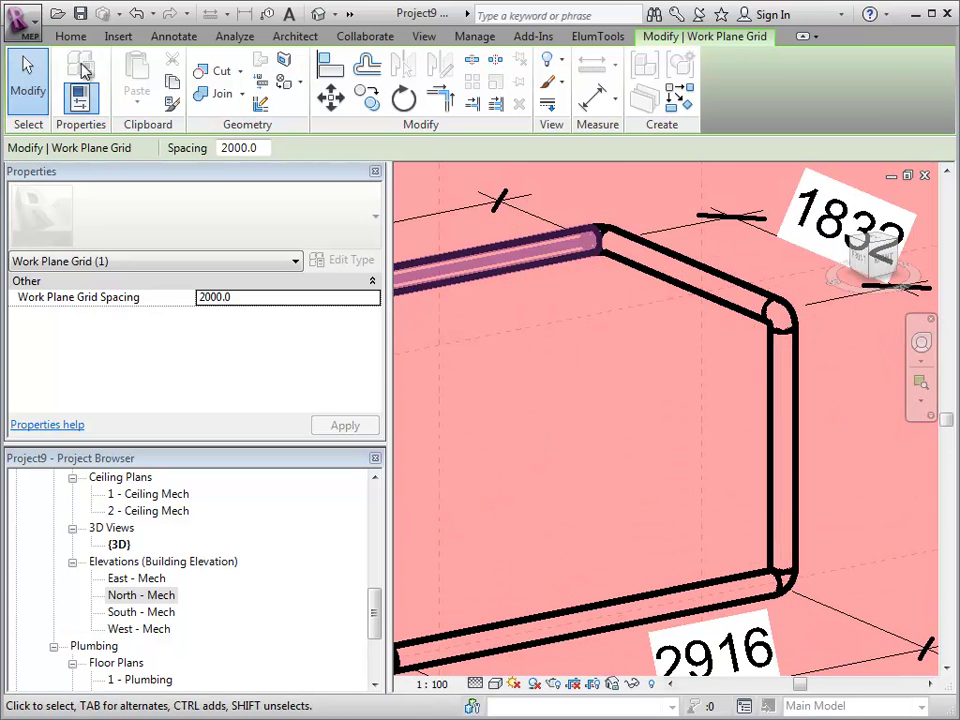
Place a 1582 aligned dimension between the riser's upper and lower elbows
left_click(170, 36)
left_click(80, 94)
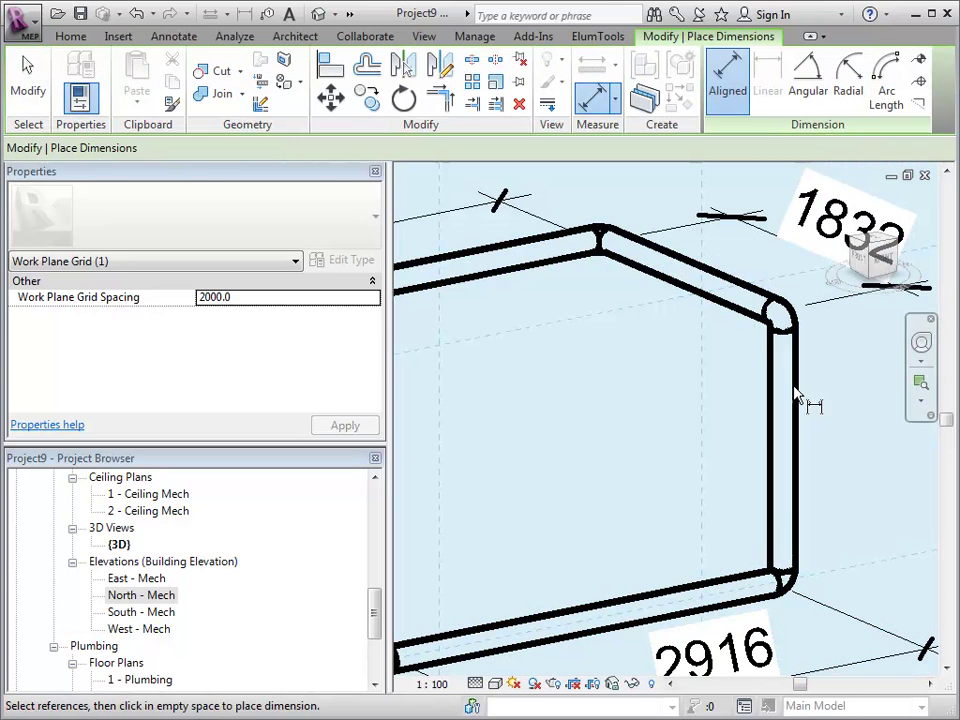
left_click(783, 331)
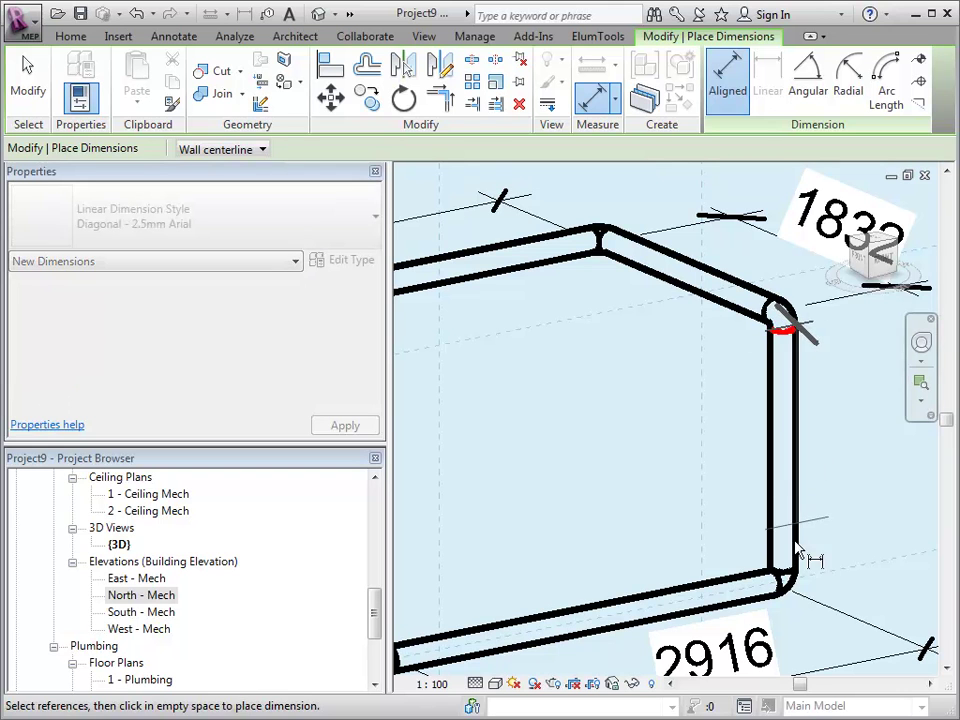
left_click(783, 578)
middle_click_drag(889, 529, 768, 500)
left_click(780, 512)
key("Escape")
key("Escape")
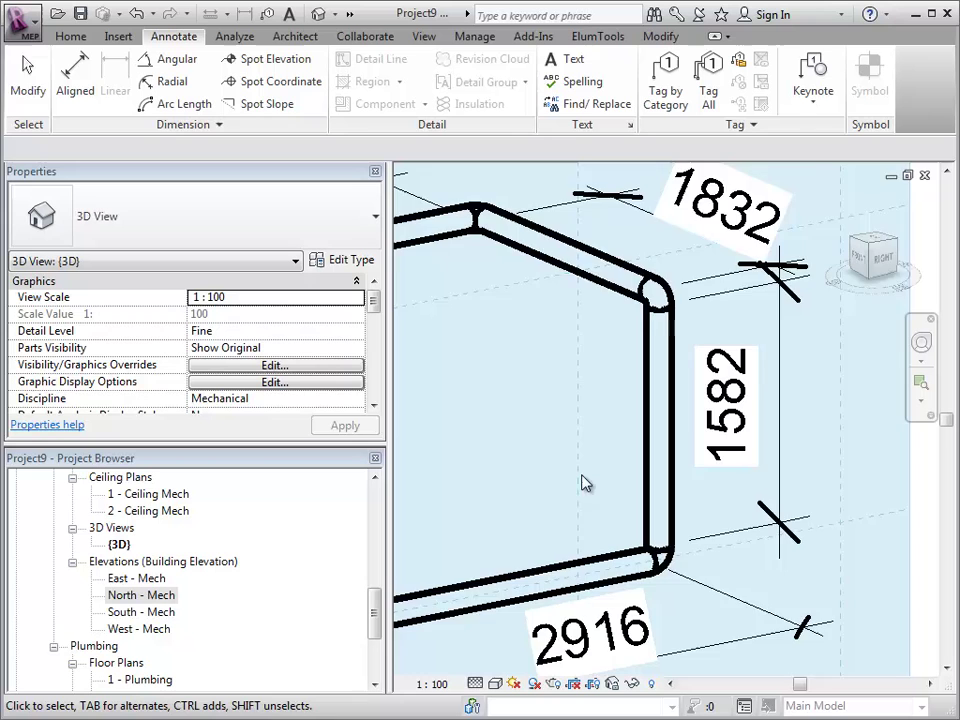
scroll(600, 470, "down", 1)
Hide the work plane grid and orbit around the dimensioned pipe run
left_click(71, 37)
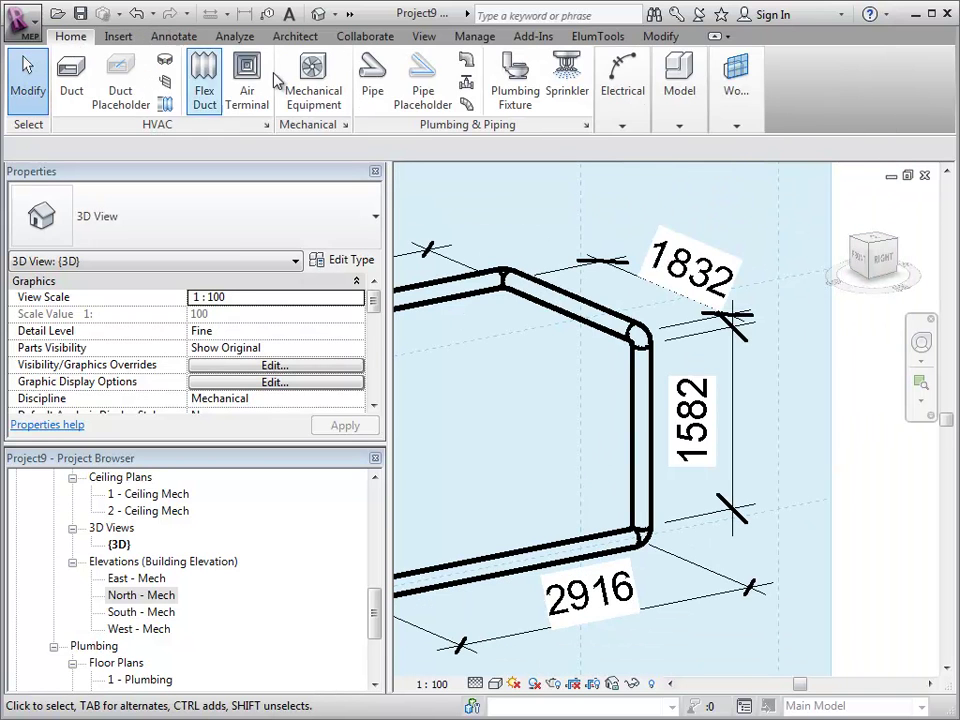
mouse_move(738, 106)
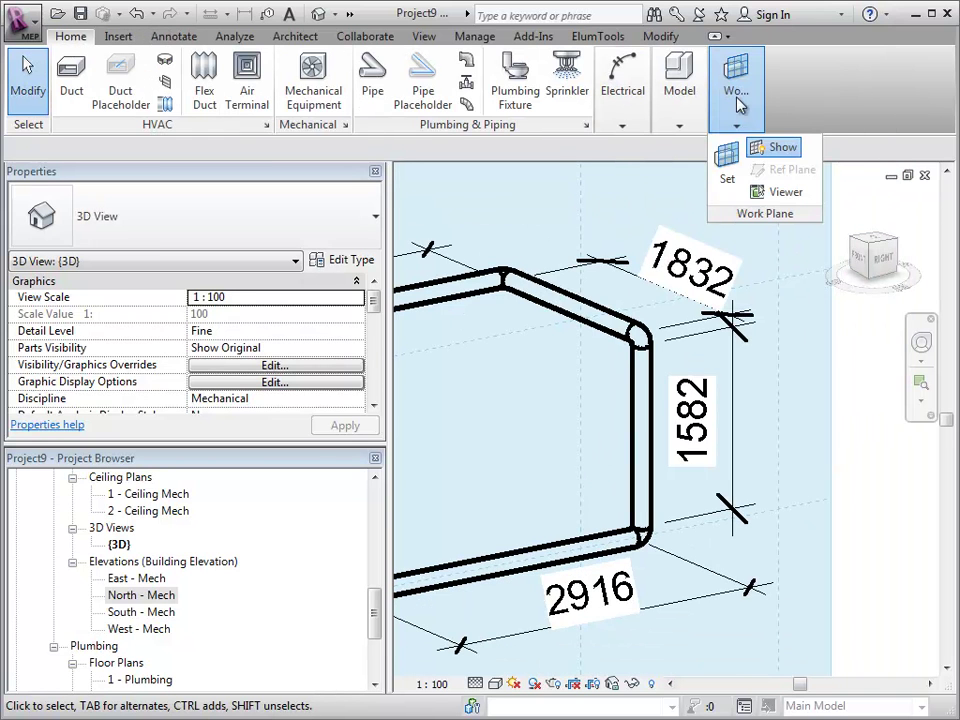
left_click(760, 150)
scroll(519, 392, "down", 2)
middle_click_drag(519, 392, 625, 394, "shift")
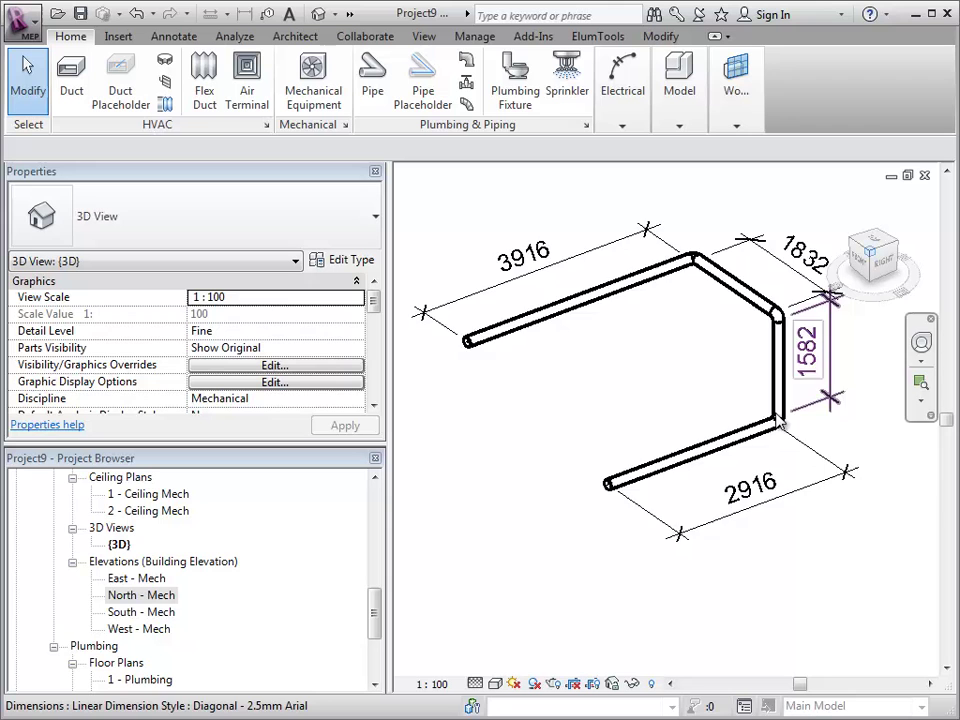
scroll(666, 557, "up", 2)
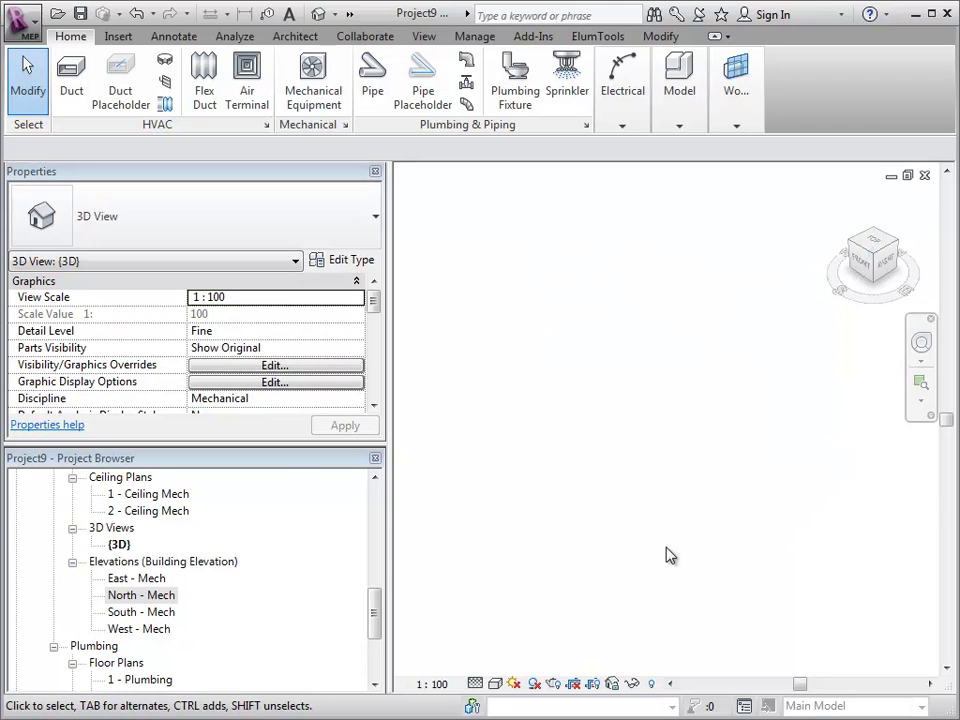
Switch the 3D view's visual style to Realistic
left_click(495, 683)
left_click(541, 664)
scroll(556, 555, "up", 1)
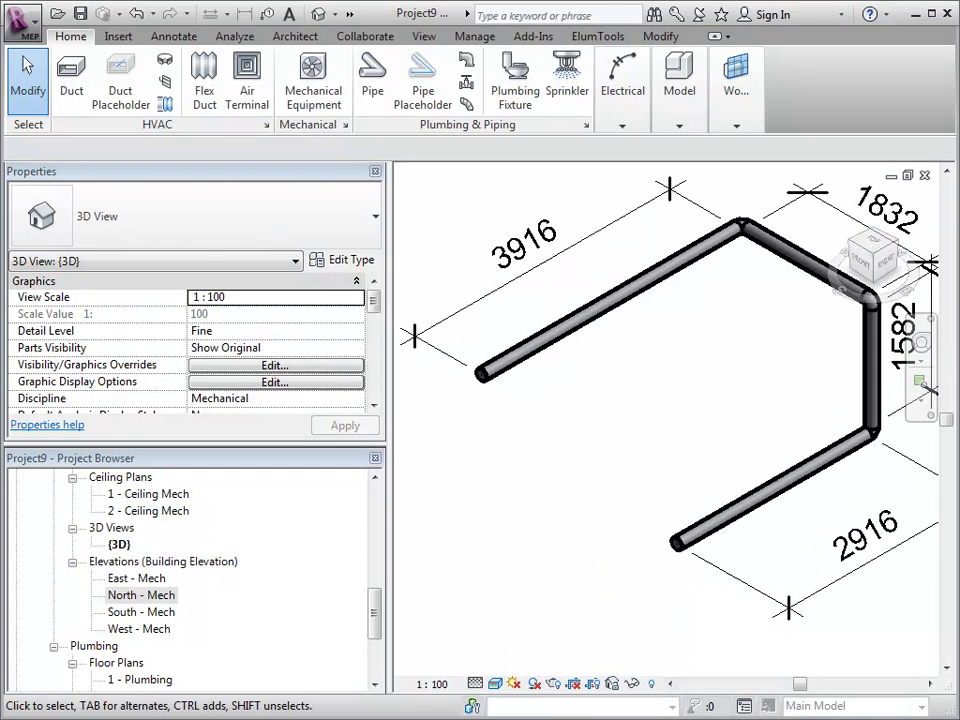
left_click(758, 126)
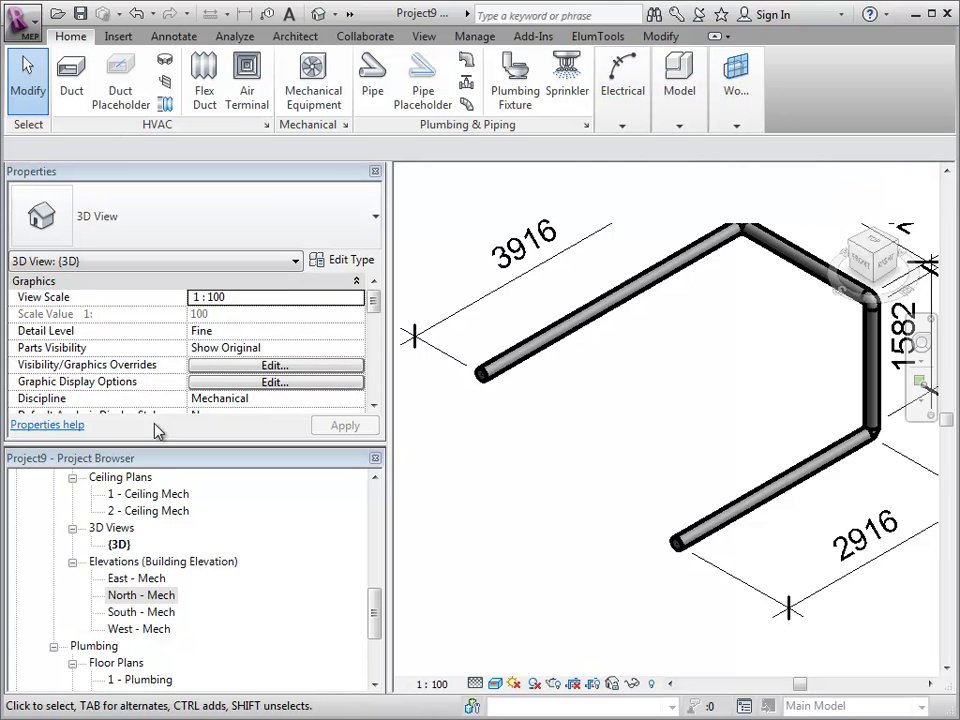
scroll(550, 583, "down", 1)
left_click(542, 529)
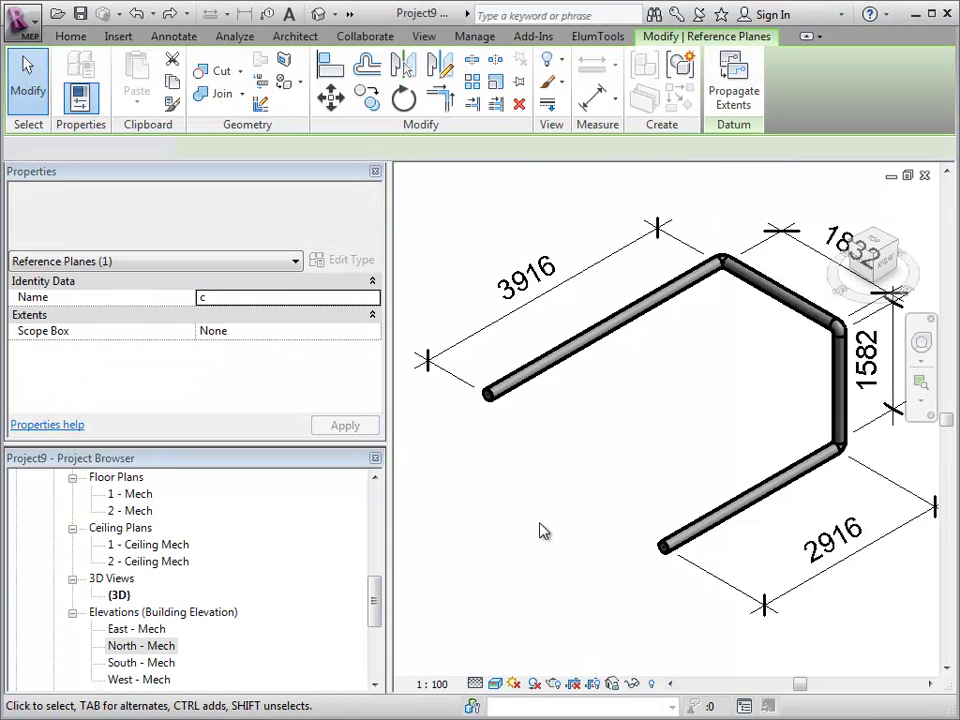
left_click(618, 368)
left_click(595, 345)
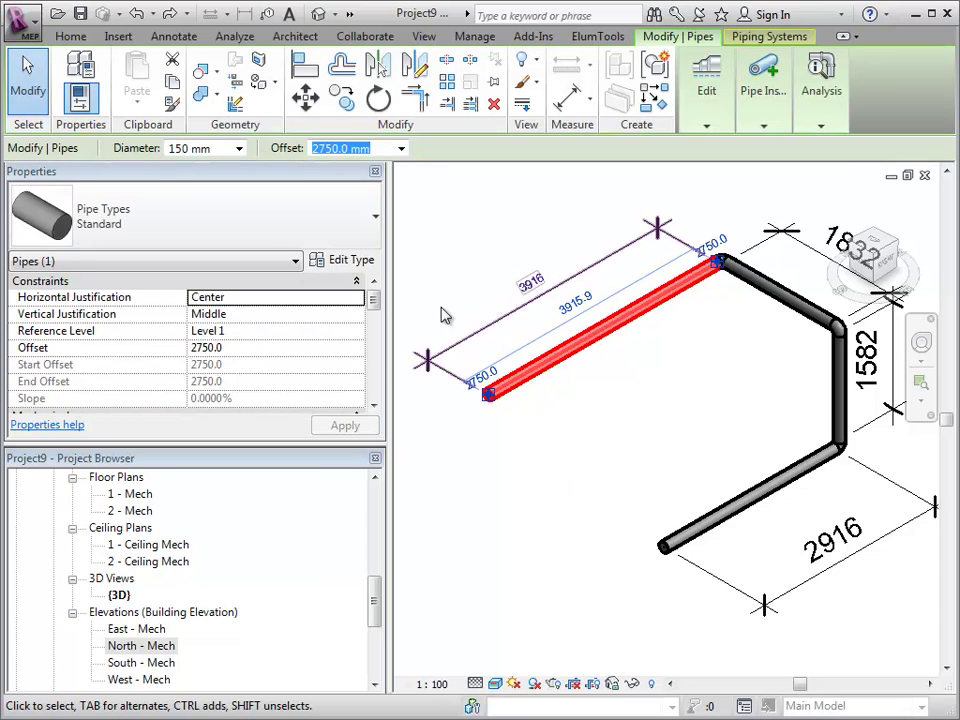
left_click(383, 148)
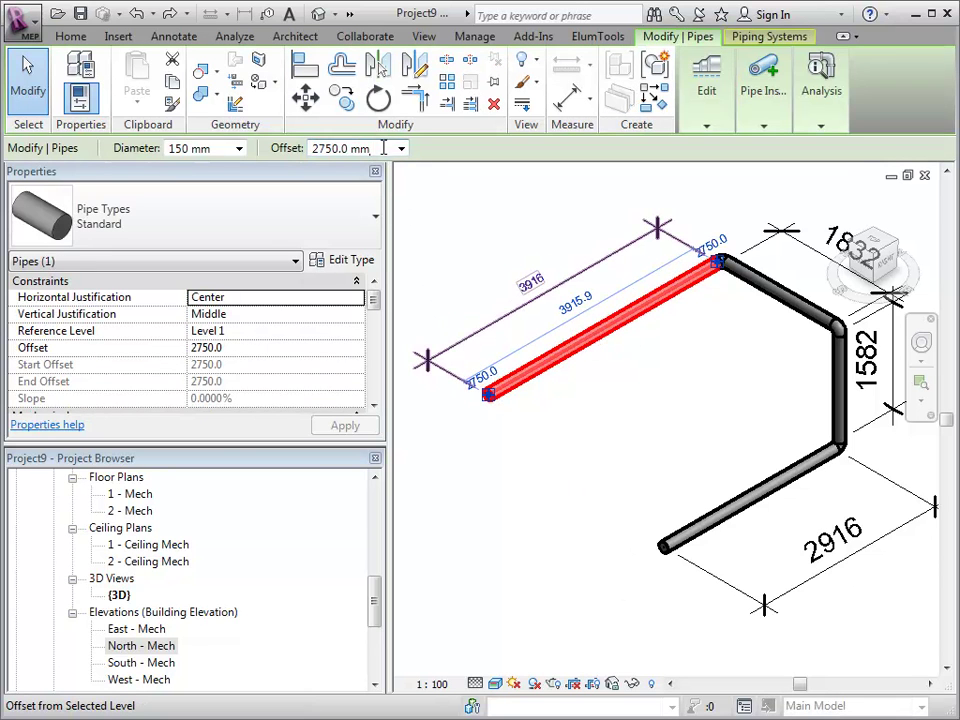
type("4000")
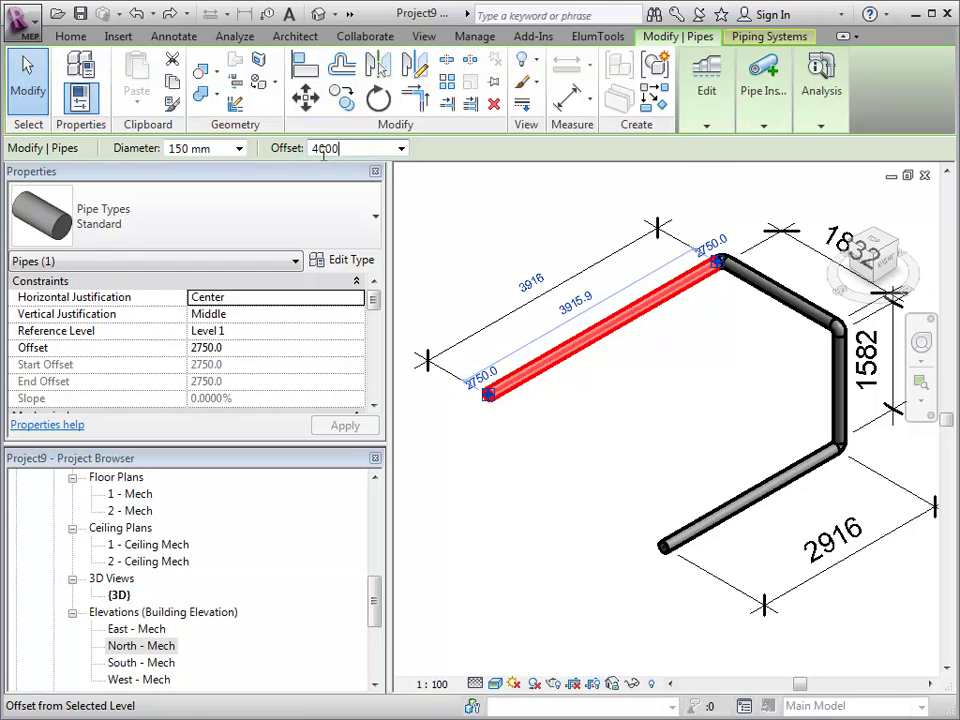
key("Return")
left_click(568, 429)
middle_click_drag(568, 429, 580, 385, "shift")
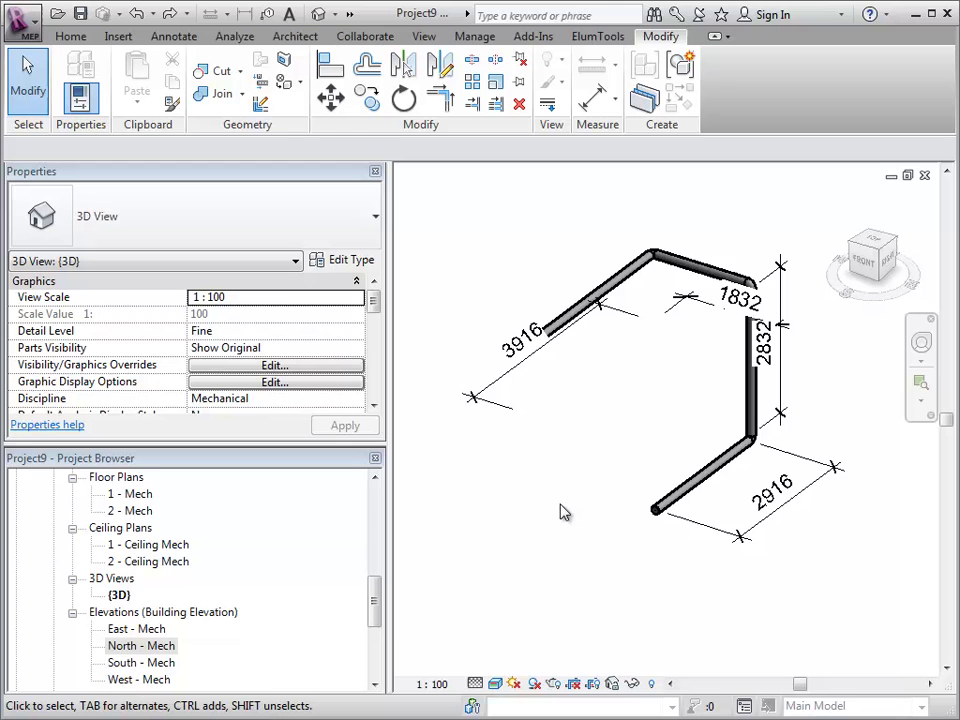
In the North - Mech elevation, align the vertical pipe to the vertical reference plane
scroll(578, 430, "up", 2)
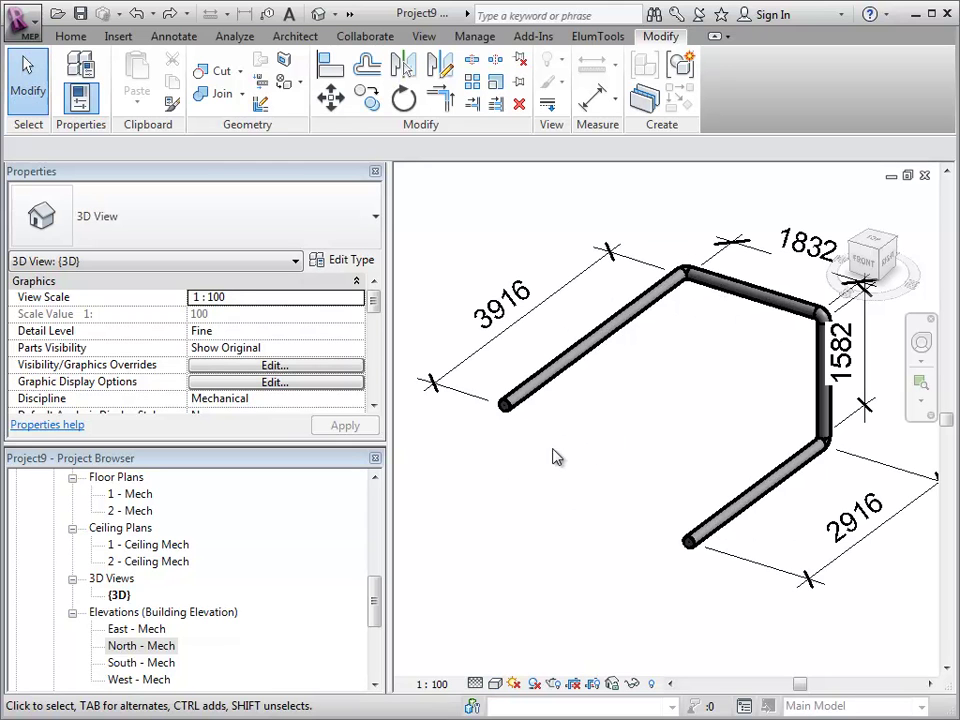
double_click(140, 646)
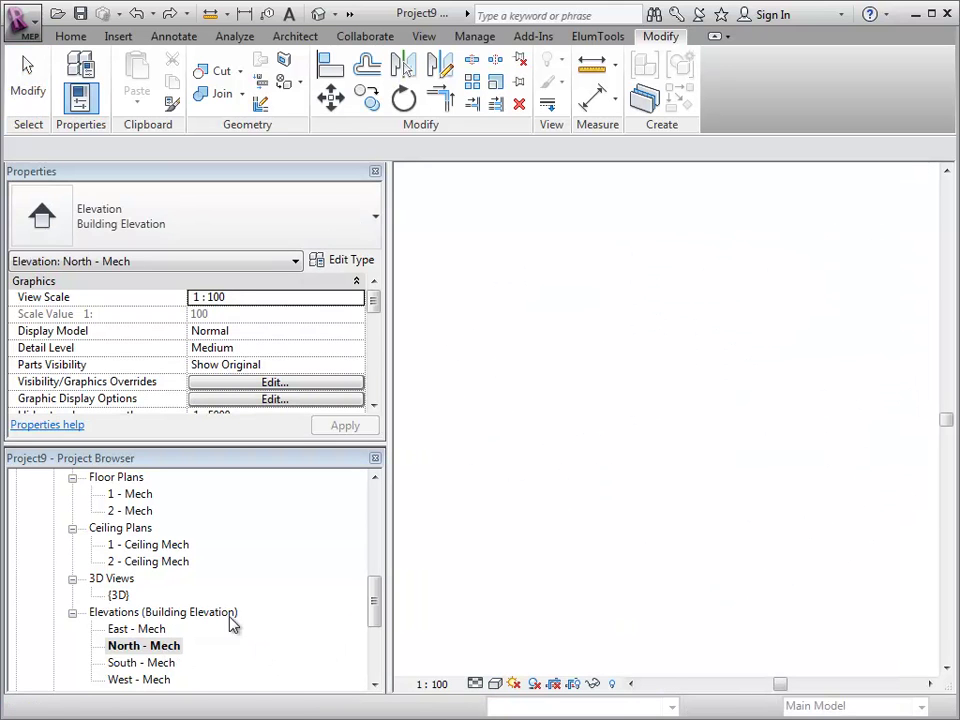
key("a")
key("l")
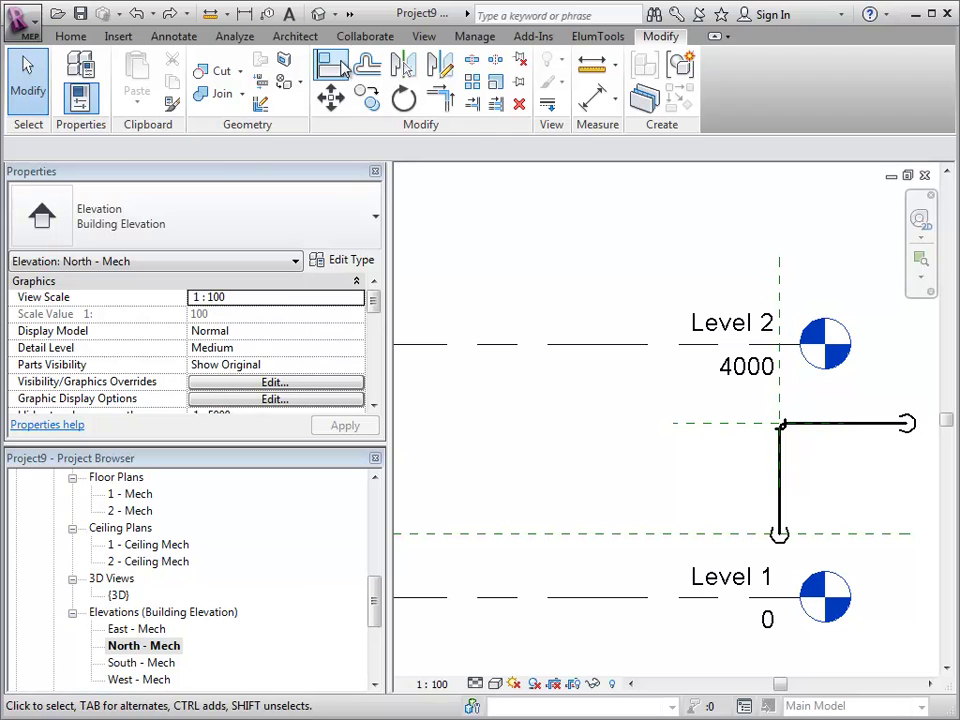
left_click(784, 282)
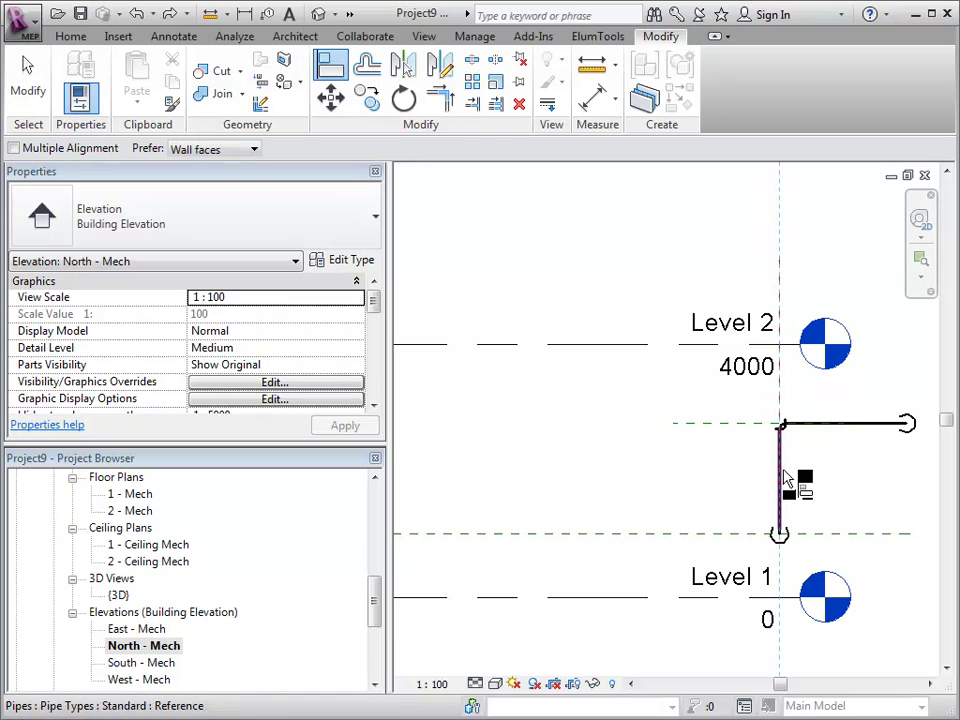
left_click(783, 480)
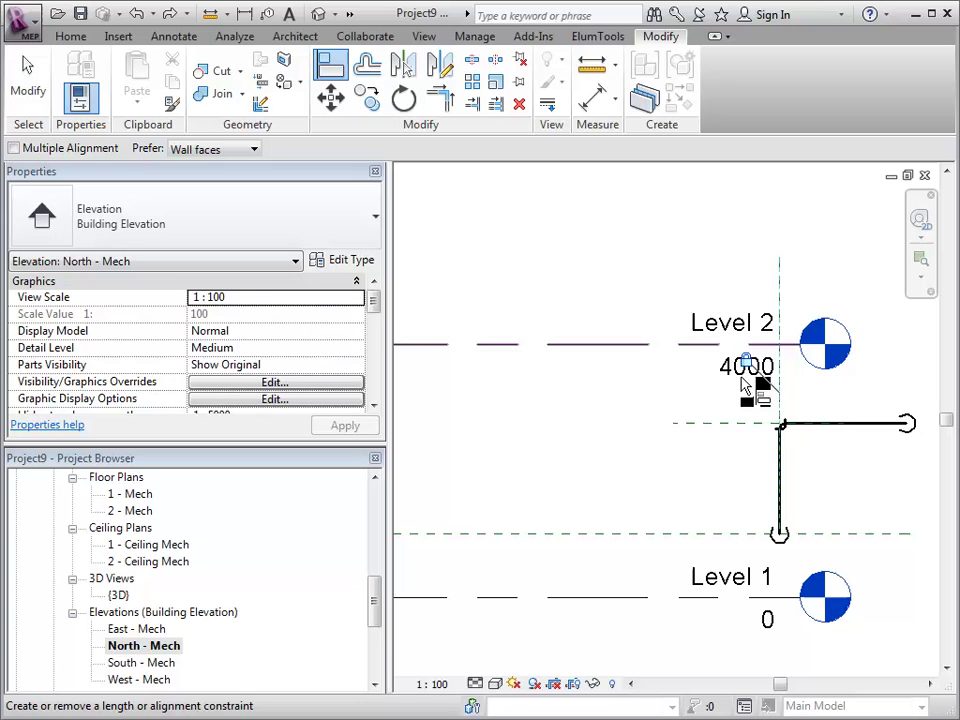
Align the top pipe to the horizontal reference plane, then return to the 3D view
left_click(718, 425)
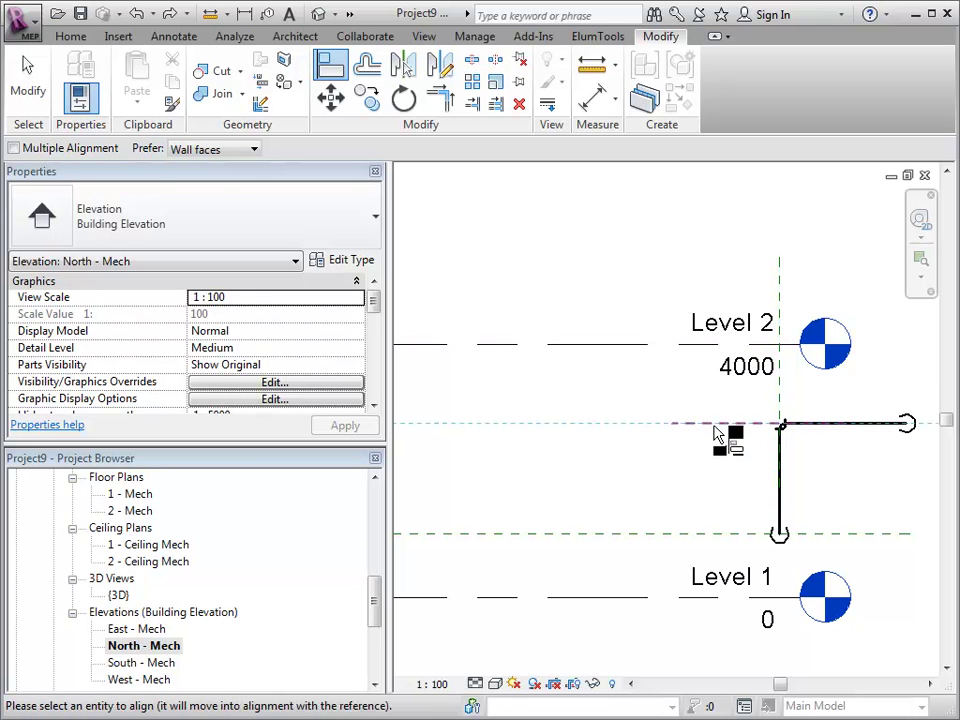
left_click(838, 425)
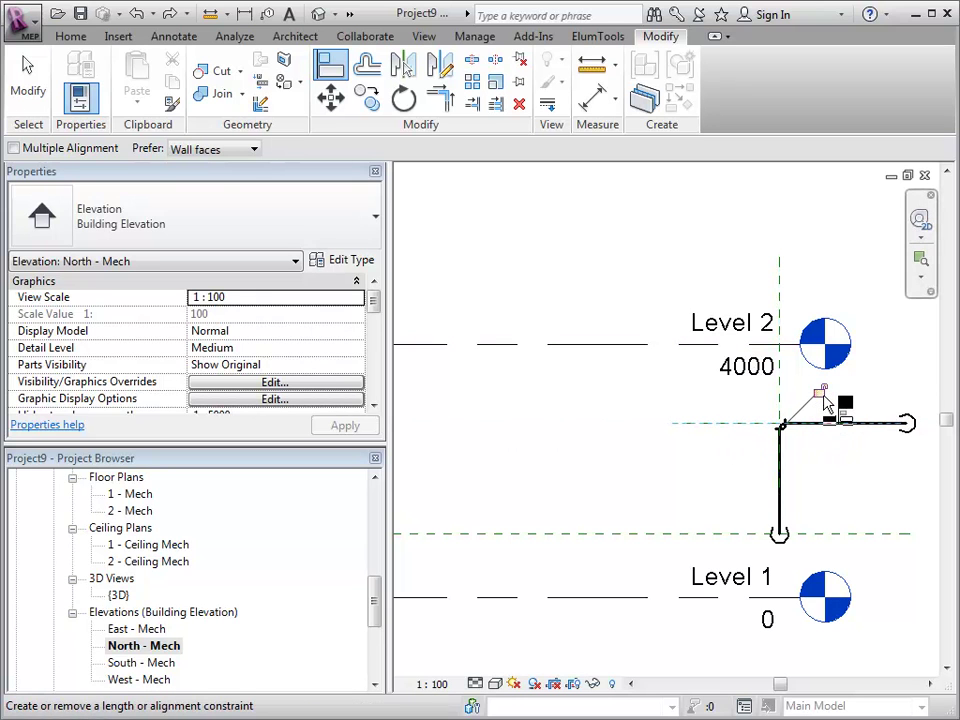
right_click(840, 486)
left_click(872, 490)
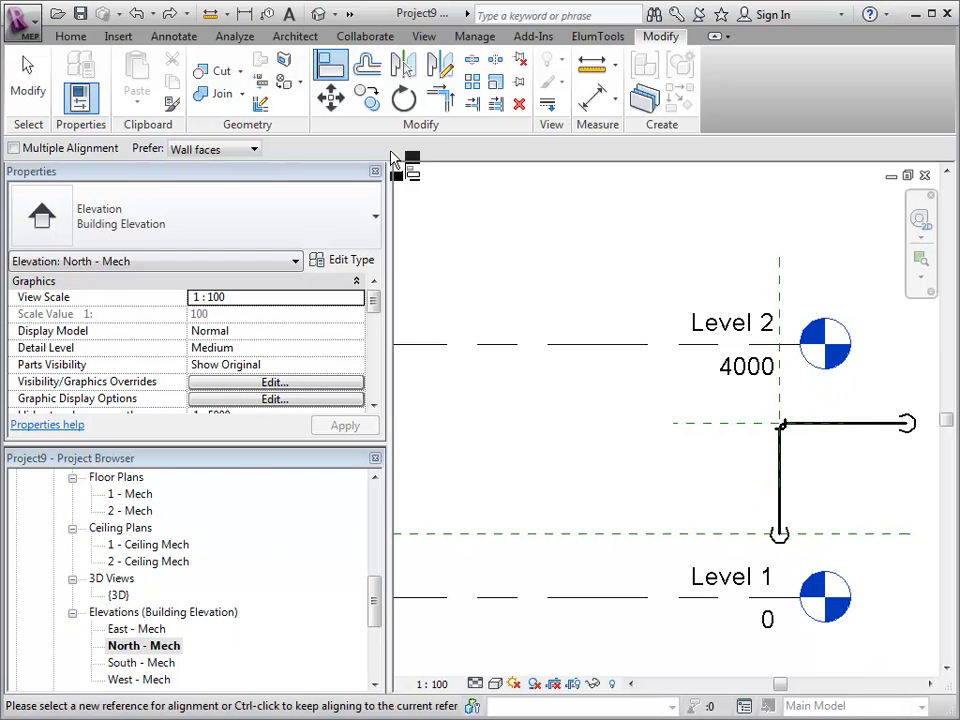
left_click(318, 14)
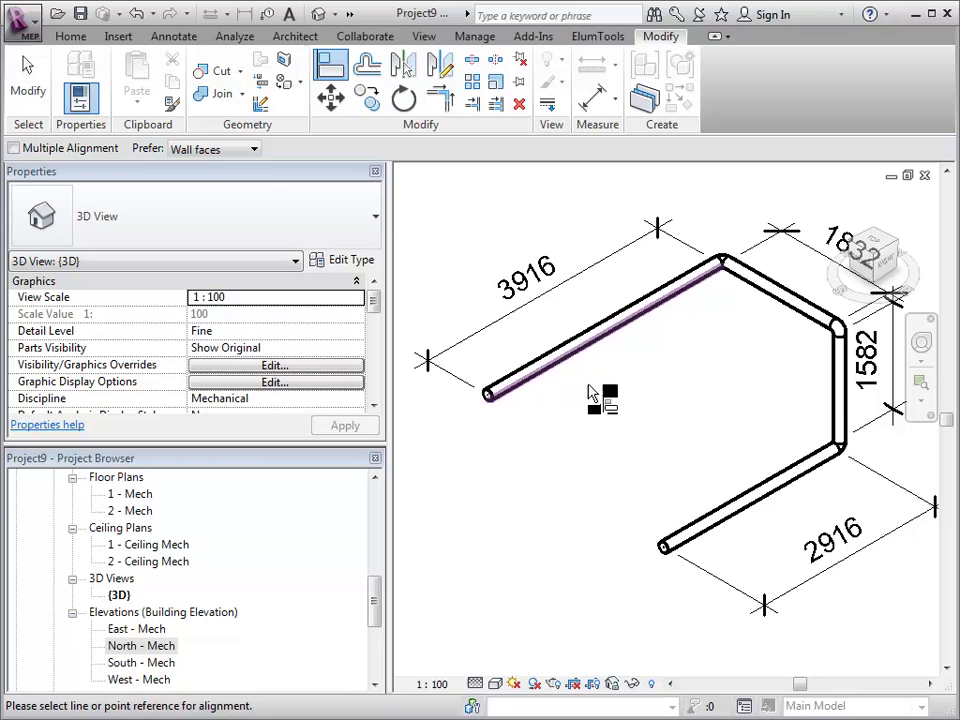
End the Align command and set the top 3916 pipe's offset to 4000, stretching the riser dimension to 2832
right_click(634, 377)
left_click(645, 390)
right_click(645, 390)
left_click(648, 396)
left_click(600, 329)
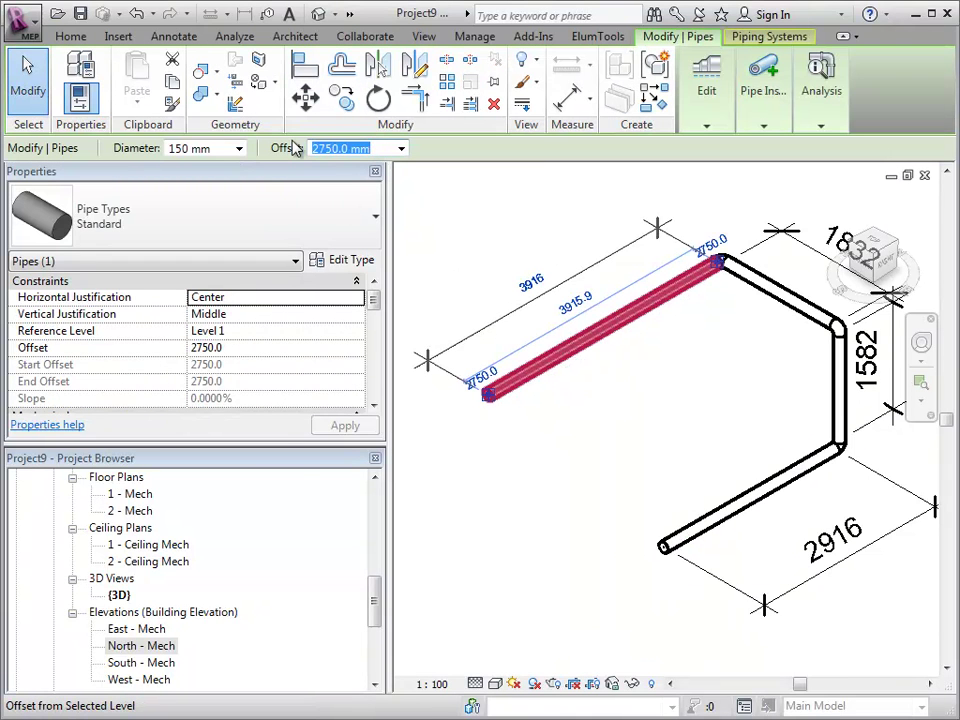
type("4000")
key("Return")
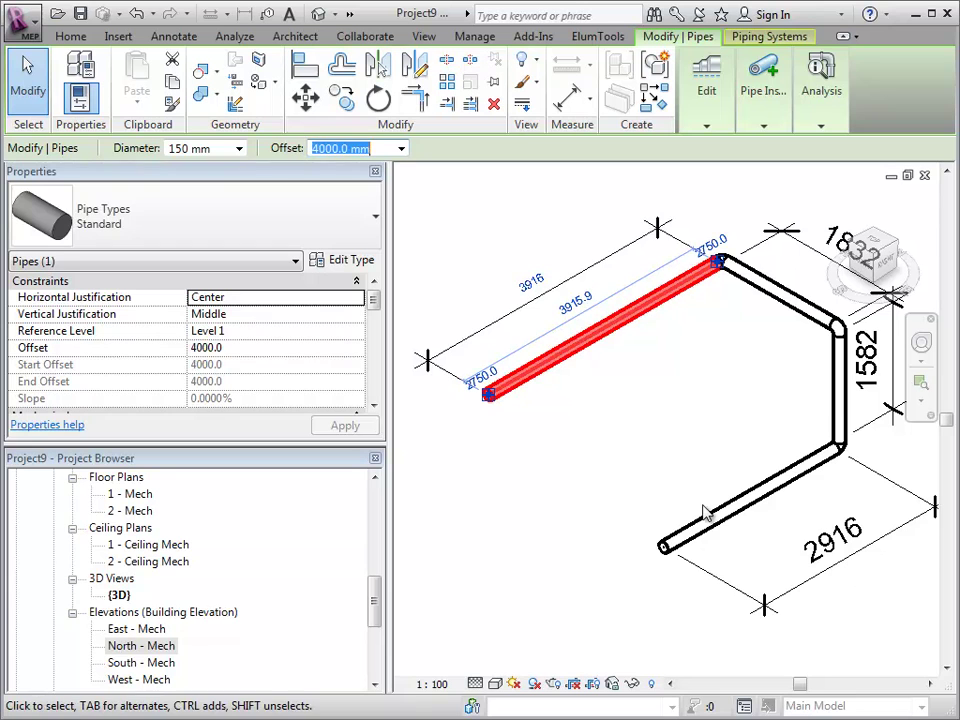
left_click(596, 483)
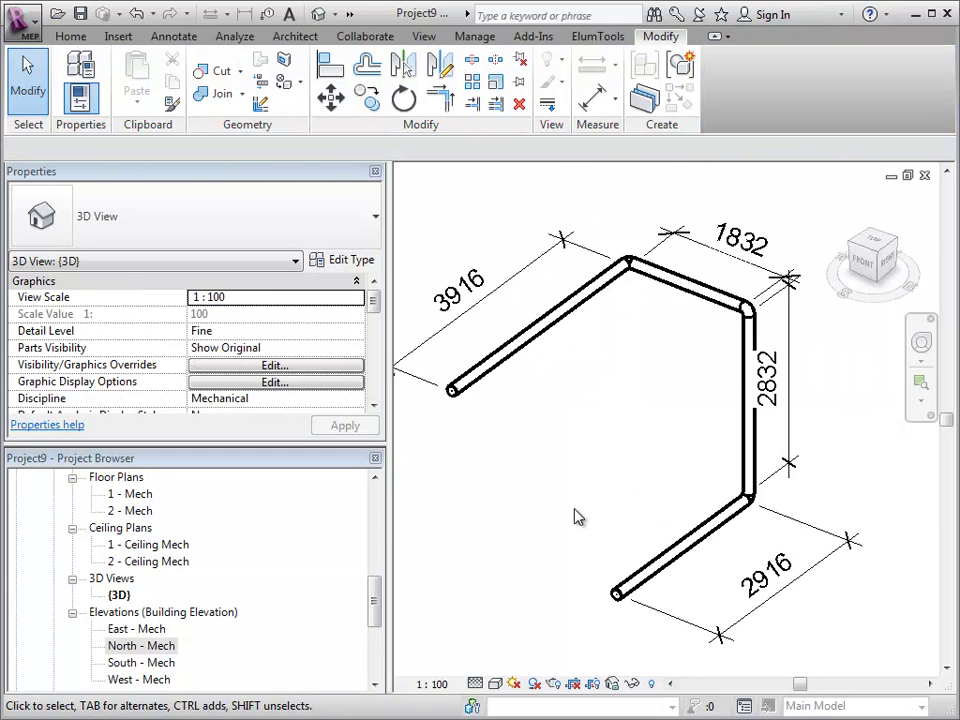